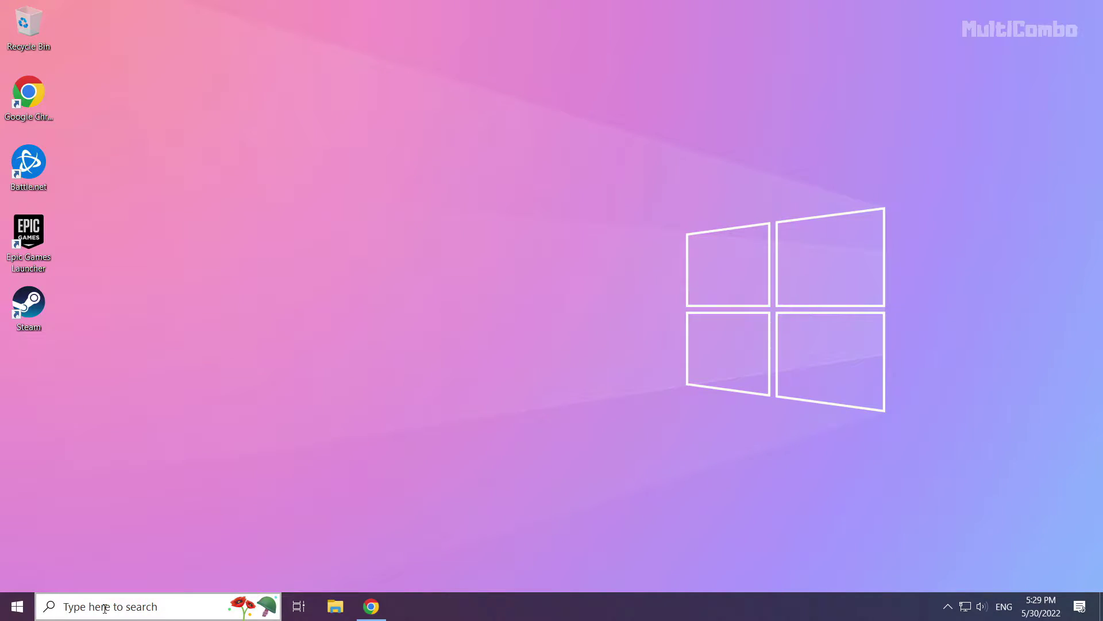
- Search Windows for "device manager"
{"action": "left_click", "coordinate": [134, 605]}
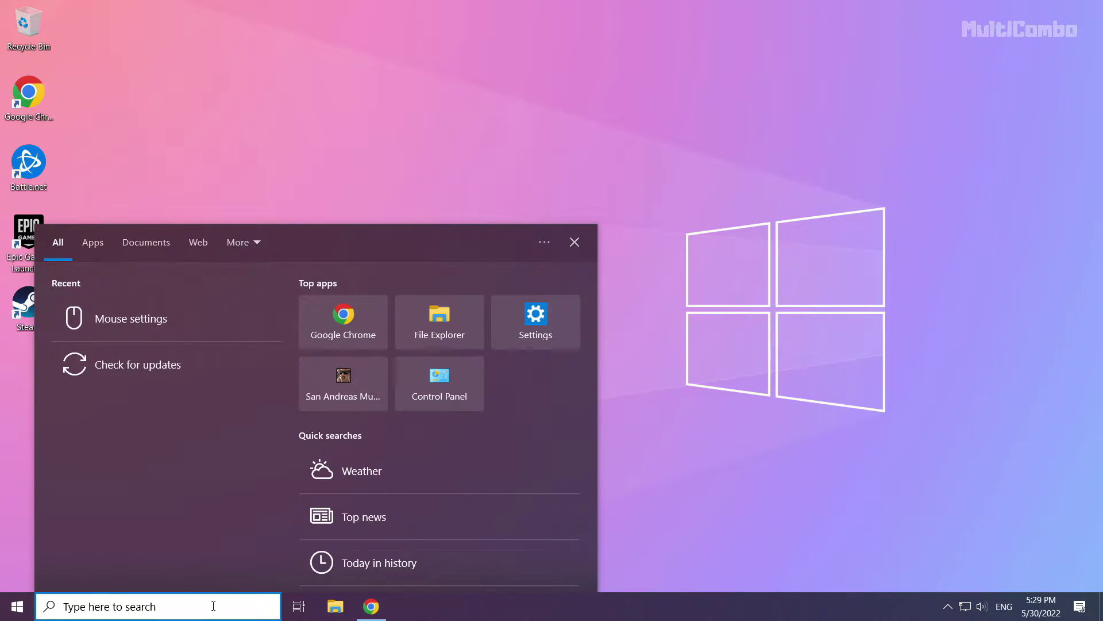
{"action": "type", "text": "devic"}
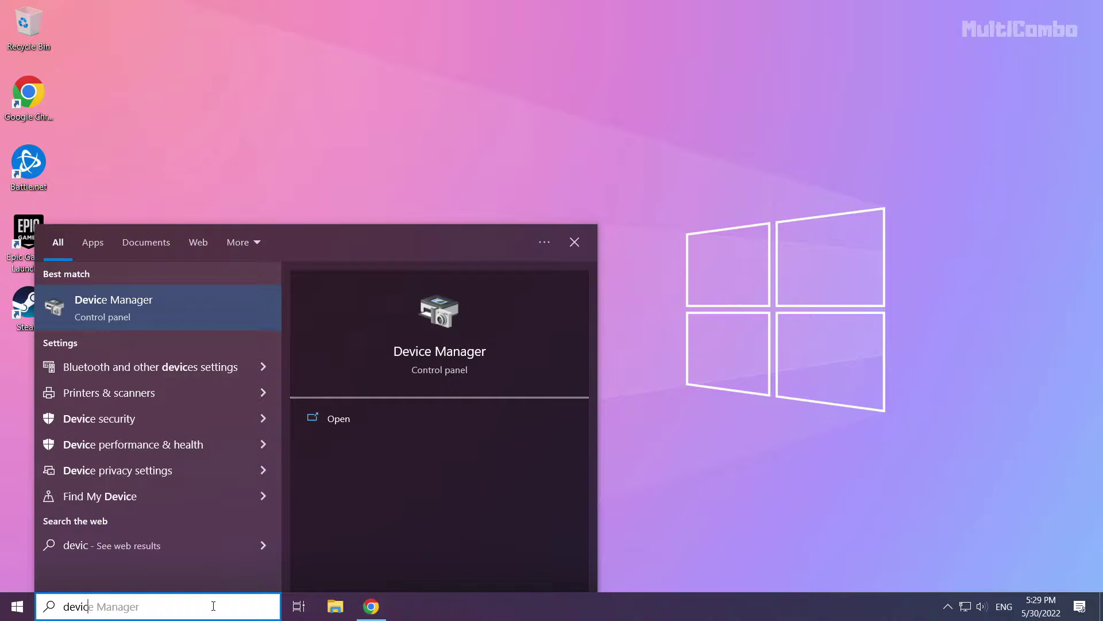
{"action": "type", "text": "e mana"}
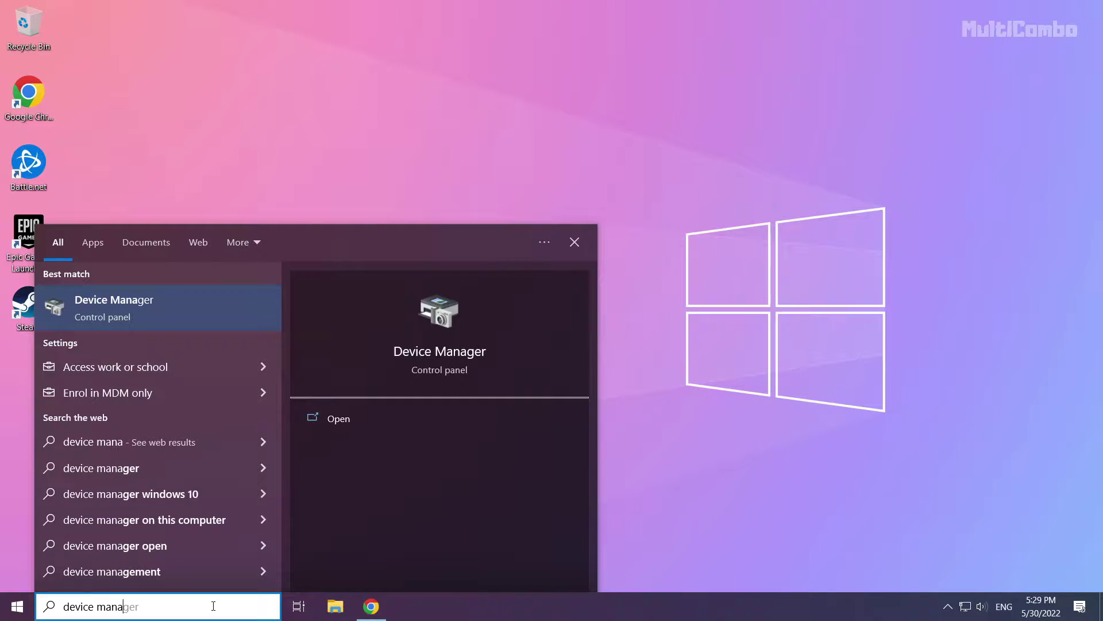
{"action": "type", "text": "ger"}
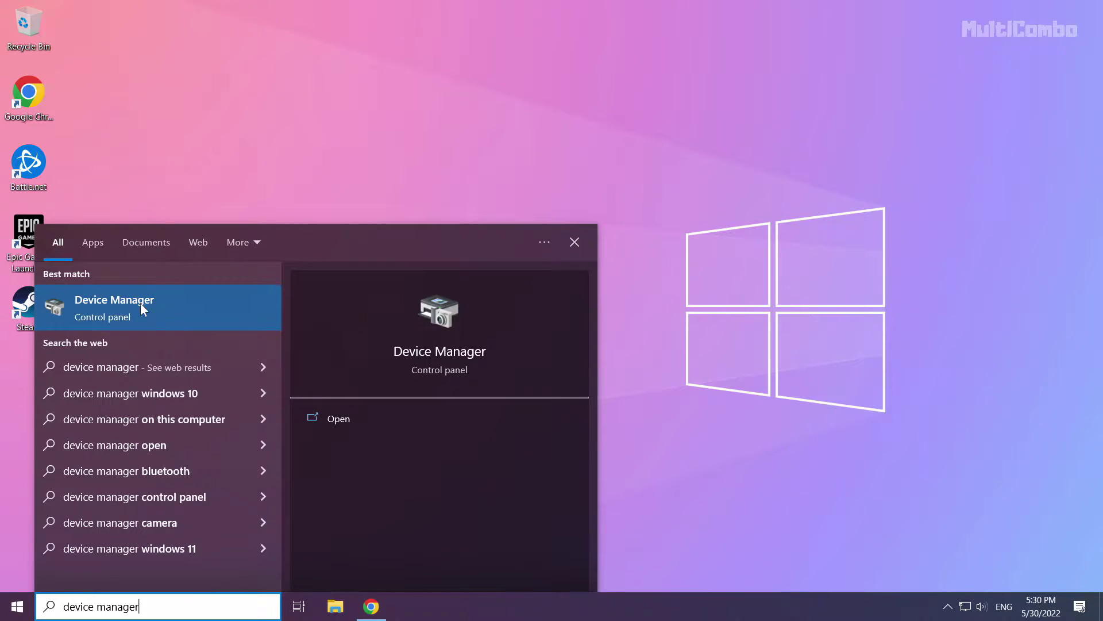
- Open Device Manager, centre its window, and expand Display adapters
{"action": "left_click", "coordinate": [126, 306]}
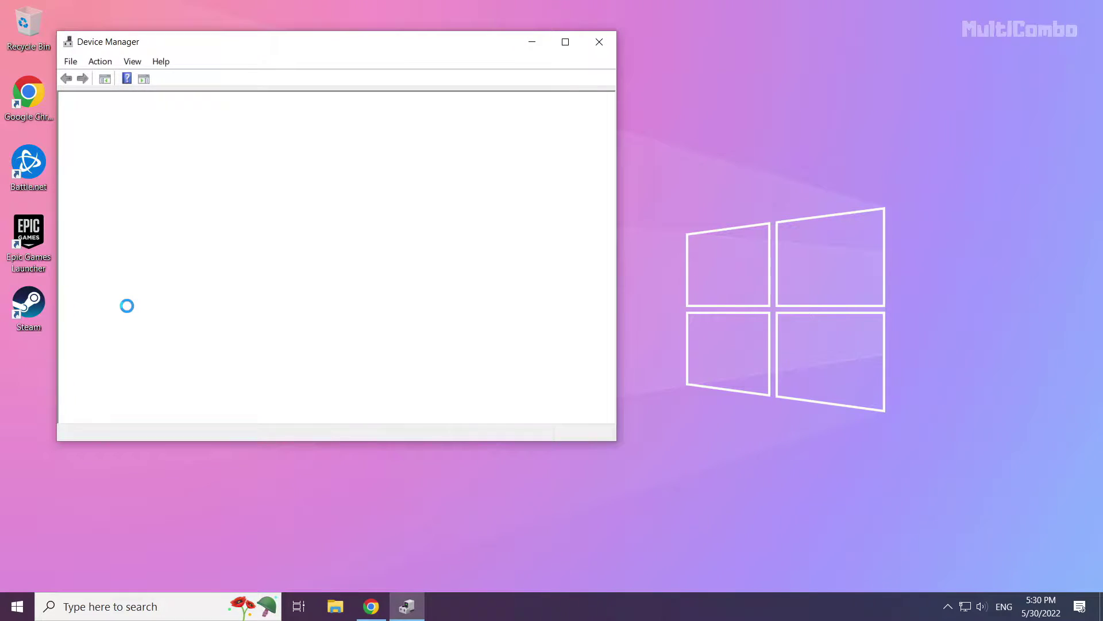
{"action": "left_click_drag", "start_coordinate": [255, 44], "coordinate": [466, 100]}
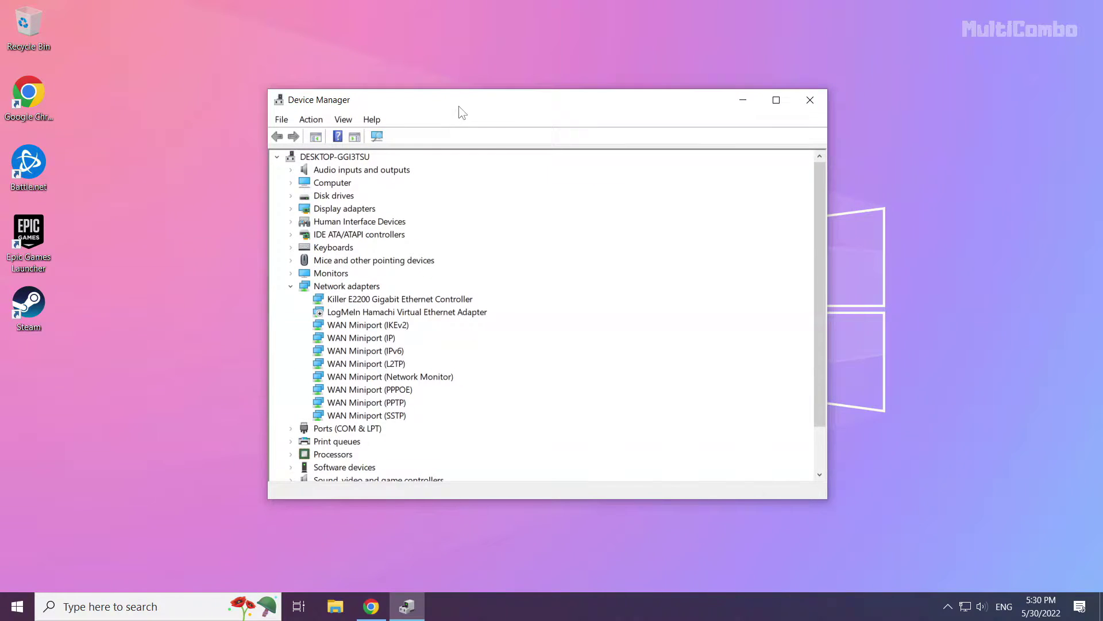
{"action": "left_click", "coordinate": [305, 210]}
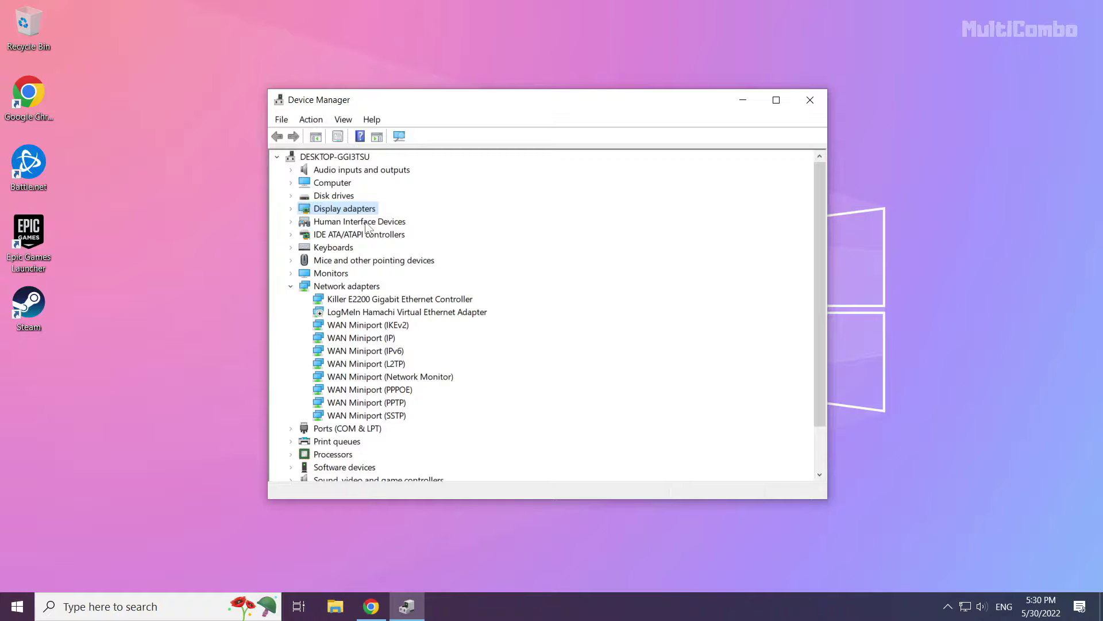
{"action": "left_click", "coordinate": [290, 209]}
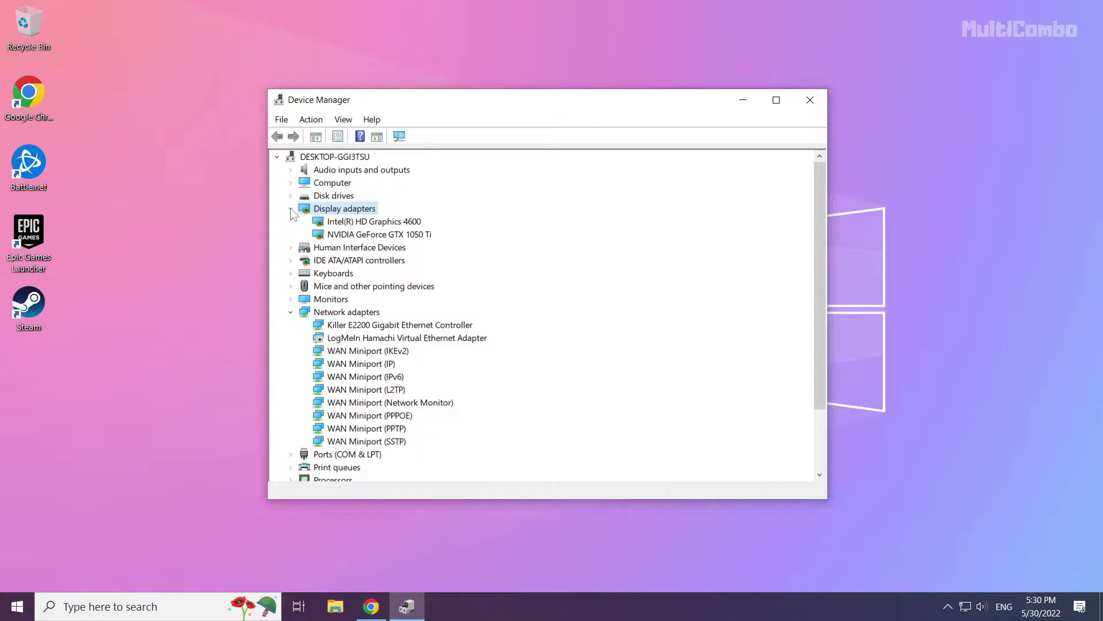
- Run an automatic driver search for the NVIDIA GeForce GTX 1050 Ti
{"action": "left_click", "coordinate": [356, 235]}
{"action": "left_click", "coordinate": [358, 223]}
{"action": "left_click", "coordinate": [360, 235]}
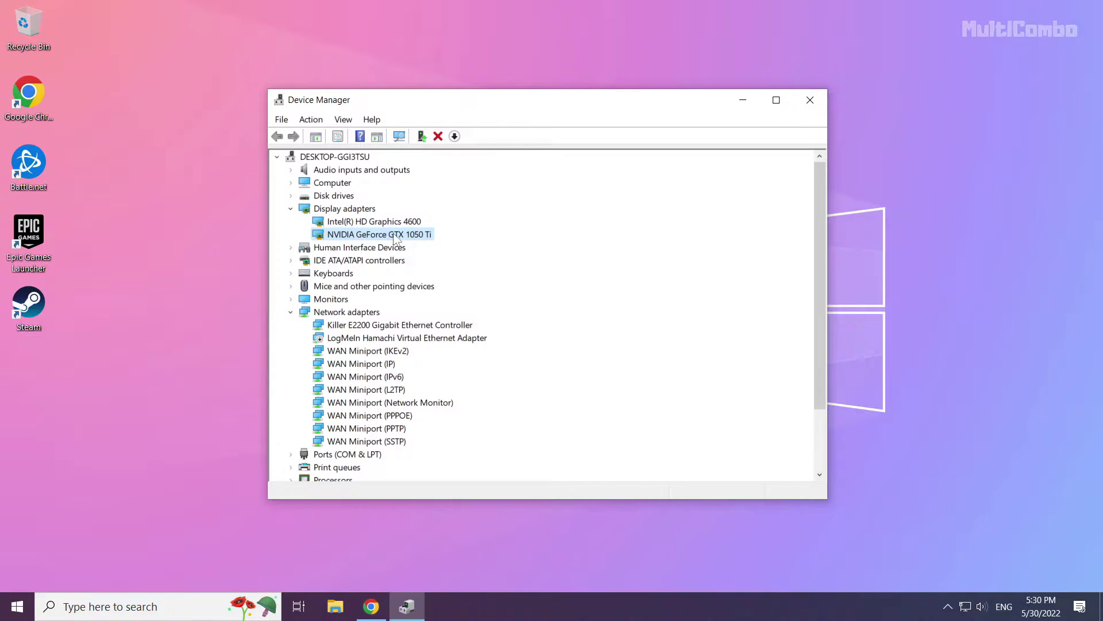
{"action": "right_click", "coordinate": [360, 234]}
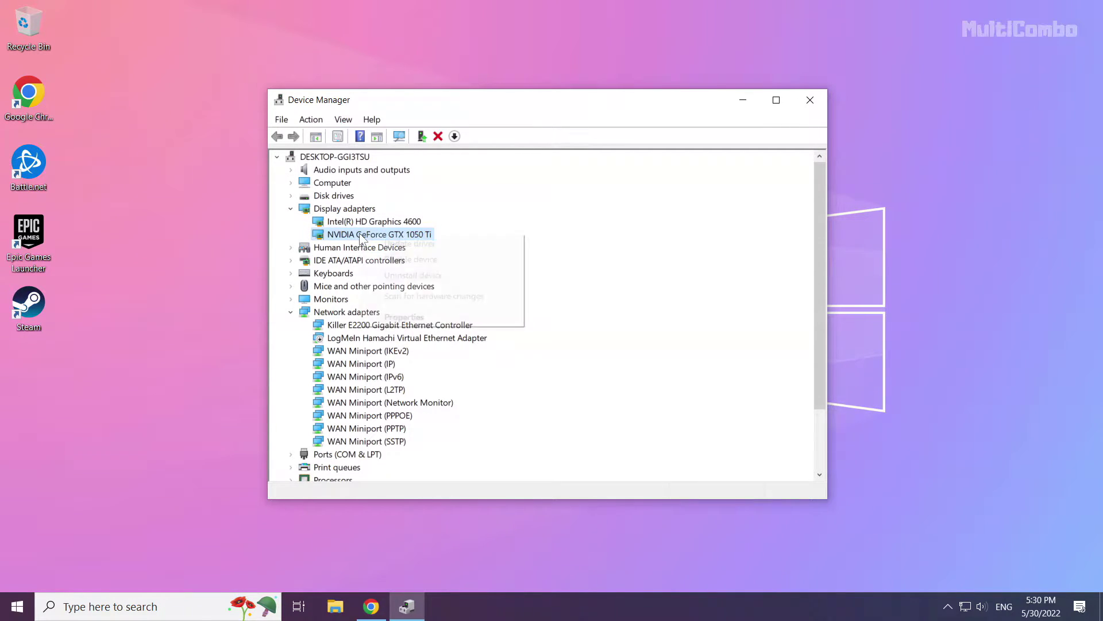
{"action": "left_click", "coordinate": [428, 248]}
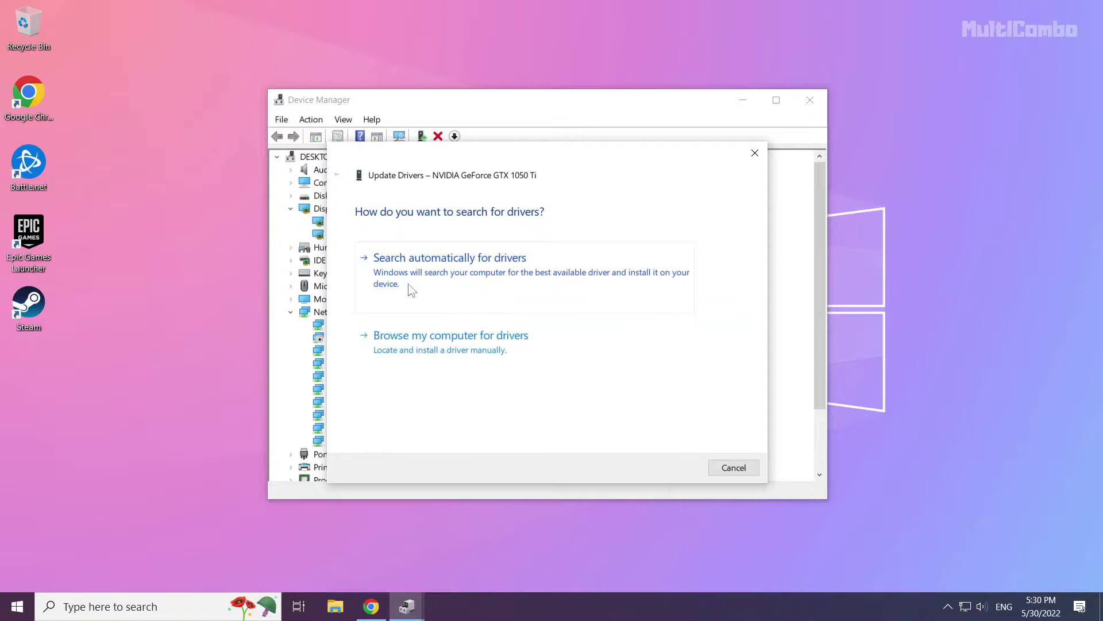
{"action": "left_click", "coordinate": [496, 293]}
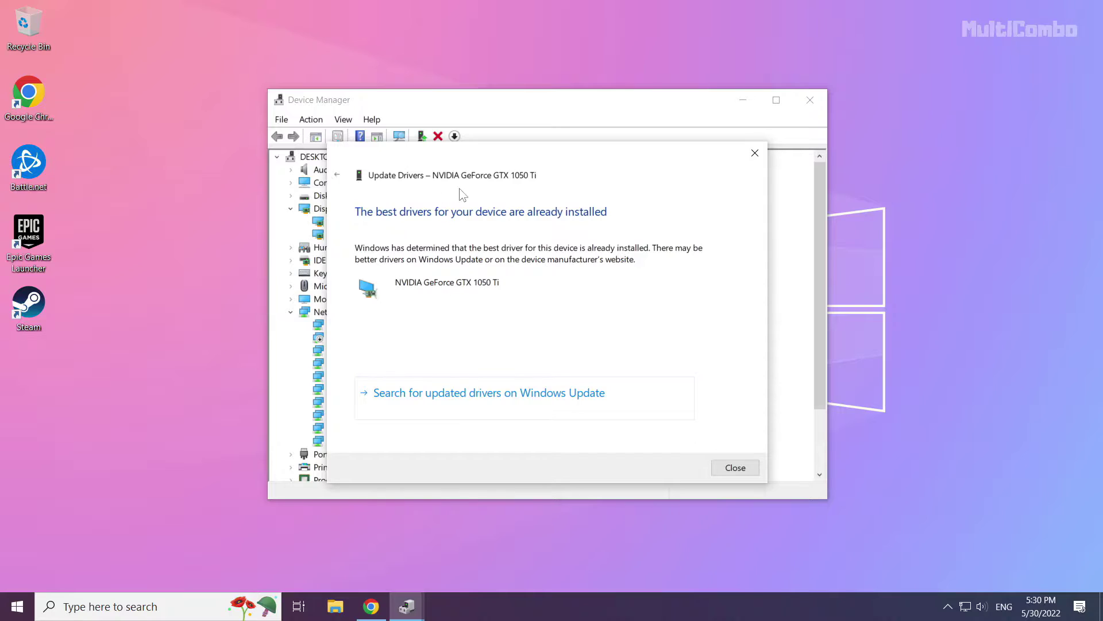
- Run an automatic driver search for the Intel(R) HD Graphics 4600, then close Device Manager
{"action": "left_click", "coordinate": [736, 467]}
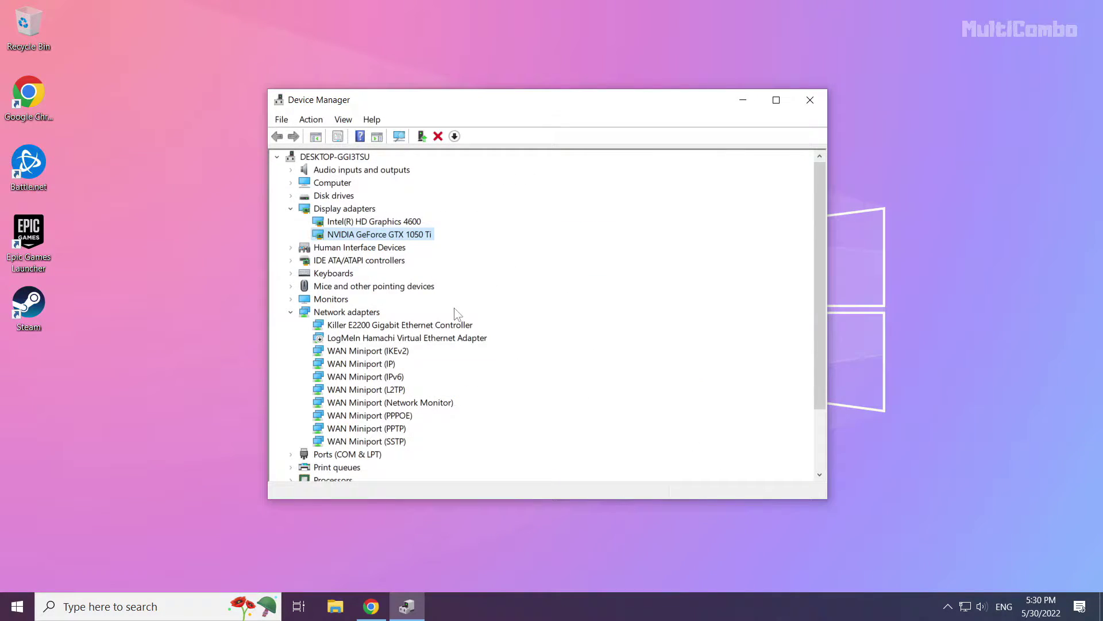
{"action": "left_click", "coordinate": [346, 224]}
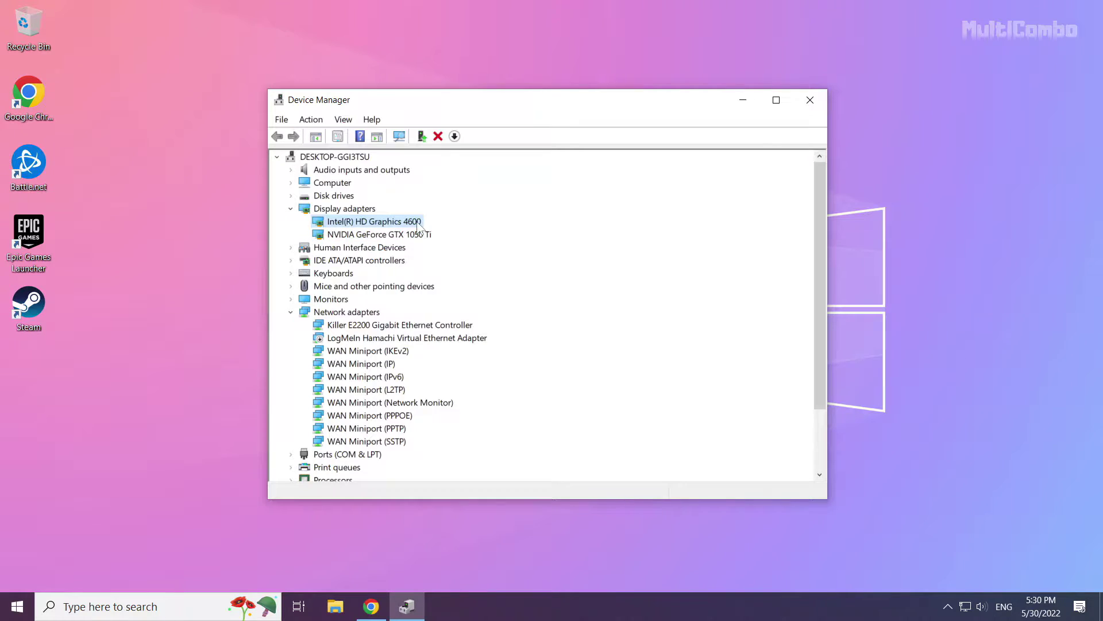
{"action": "right_click", "coordinate": [372, 223]}
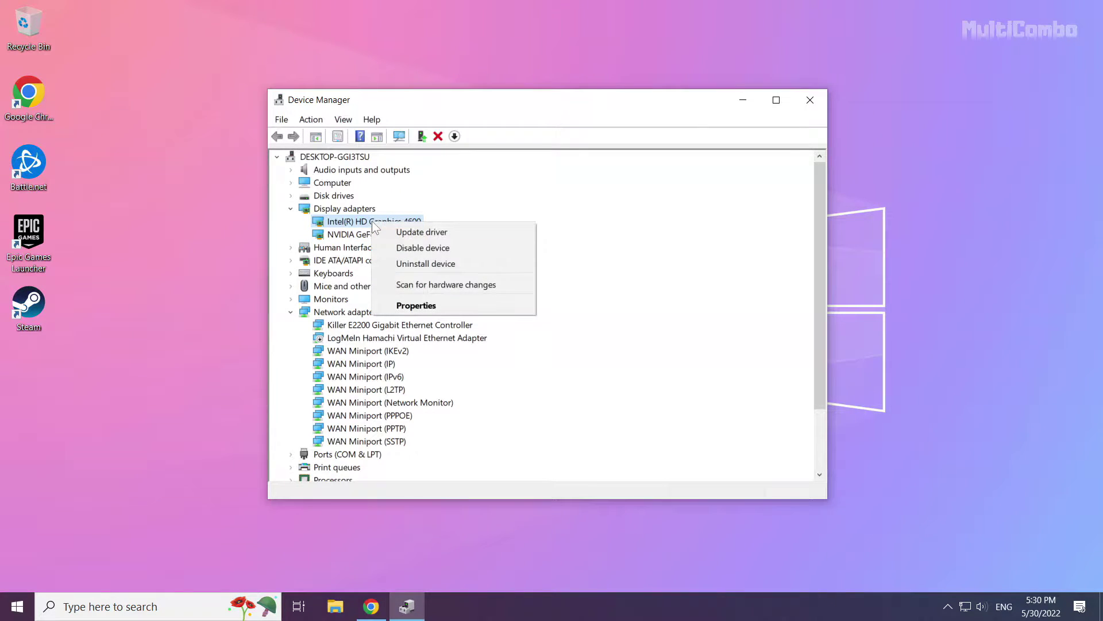
{"action": "left_click", "coordinate": [463, 234]}
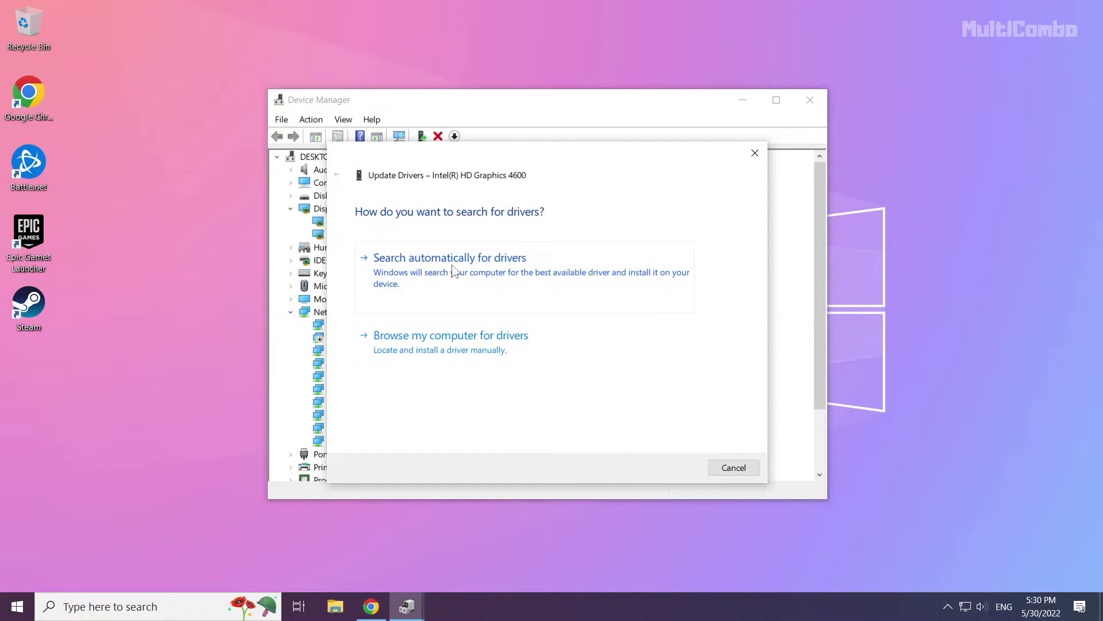
{"action": "left_click", "coordinate": [457, 294]}
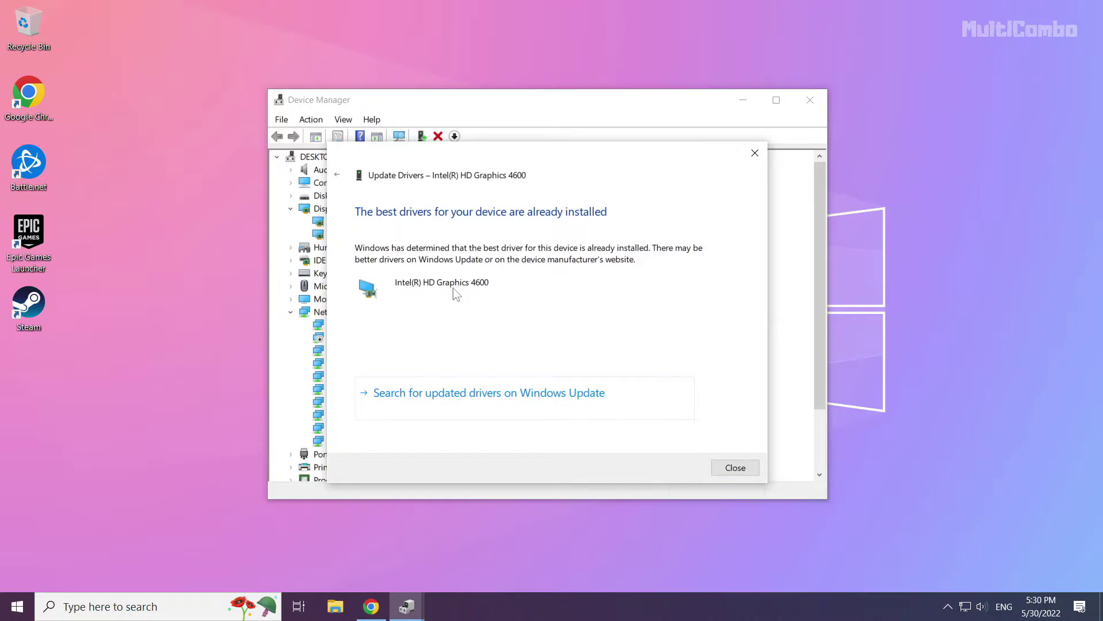
{"action": "left_click", "coordinate": [739, 468]}
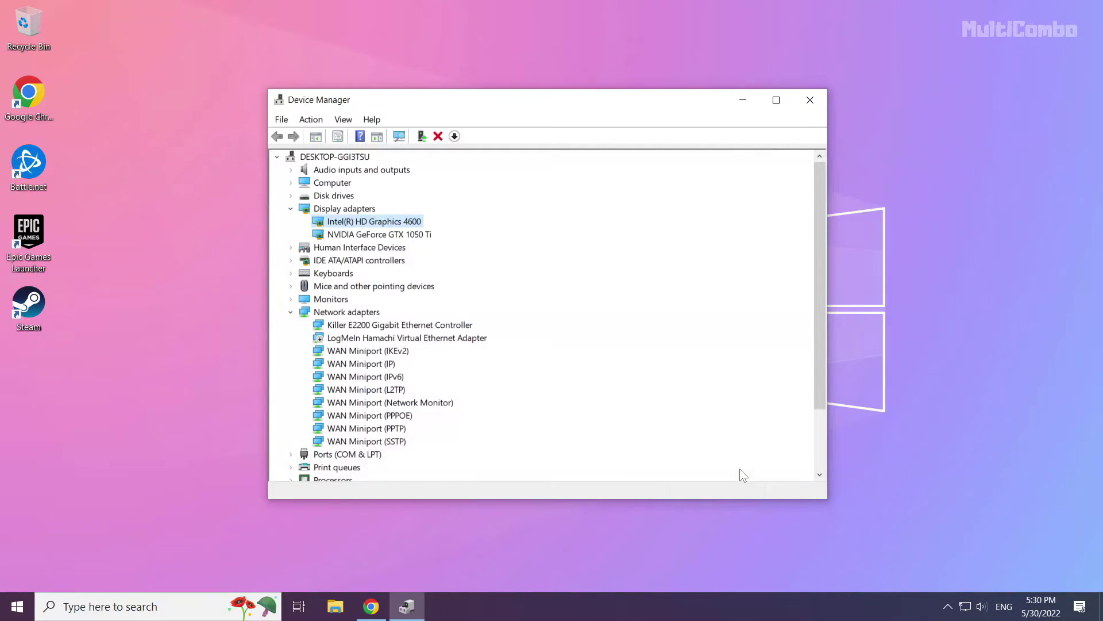
{"action": "left_click", "coordinate": [811, 103]}
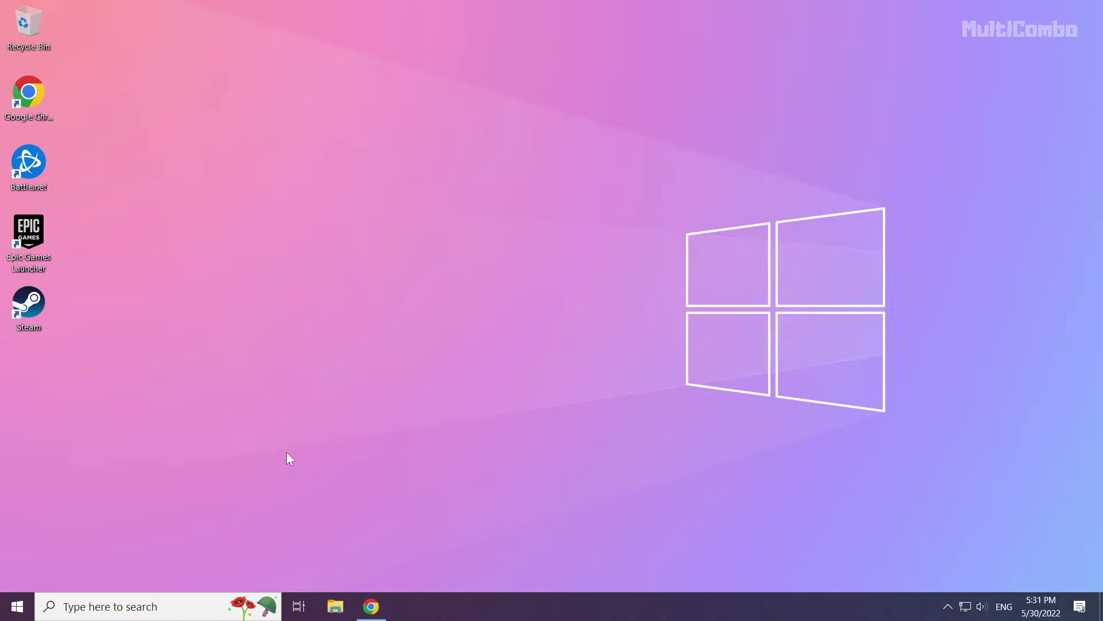
- Search Windows for "update" and open the Check for updates settings page
{"action": "left_click", "coordinate": [136, 608]}
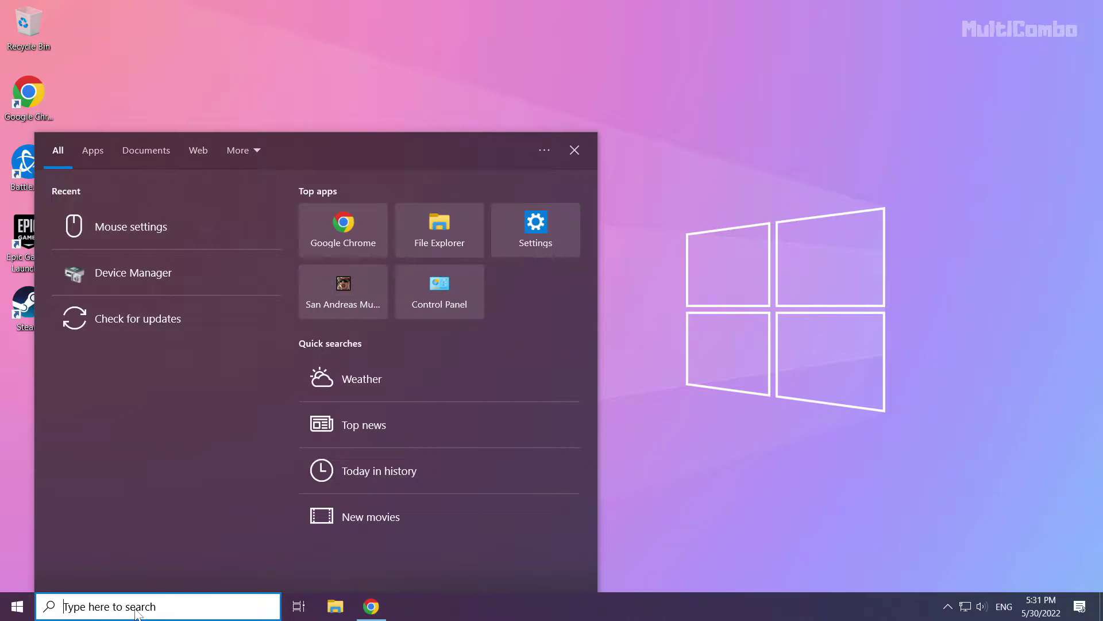
{"action": "type", "text": "update"}
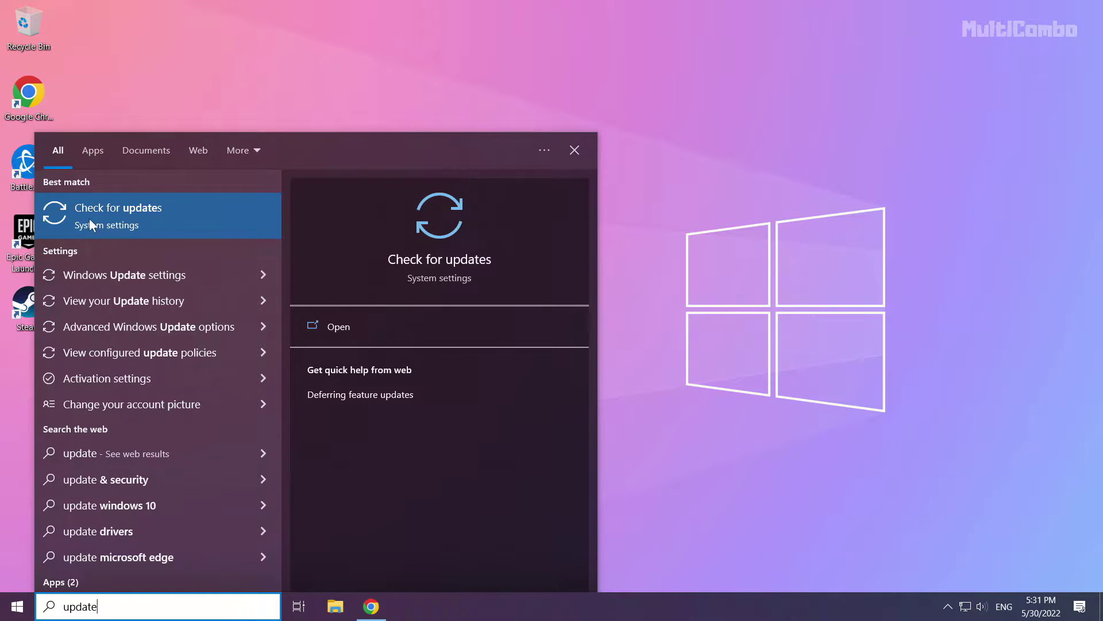
{"action": "left_click", "coordinate": [151, 214]}
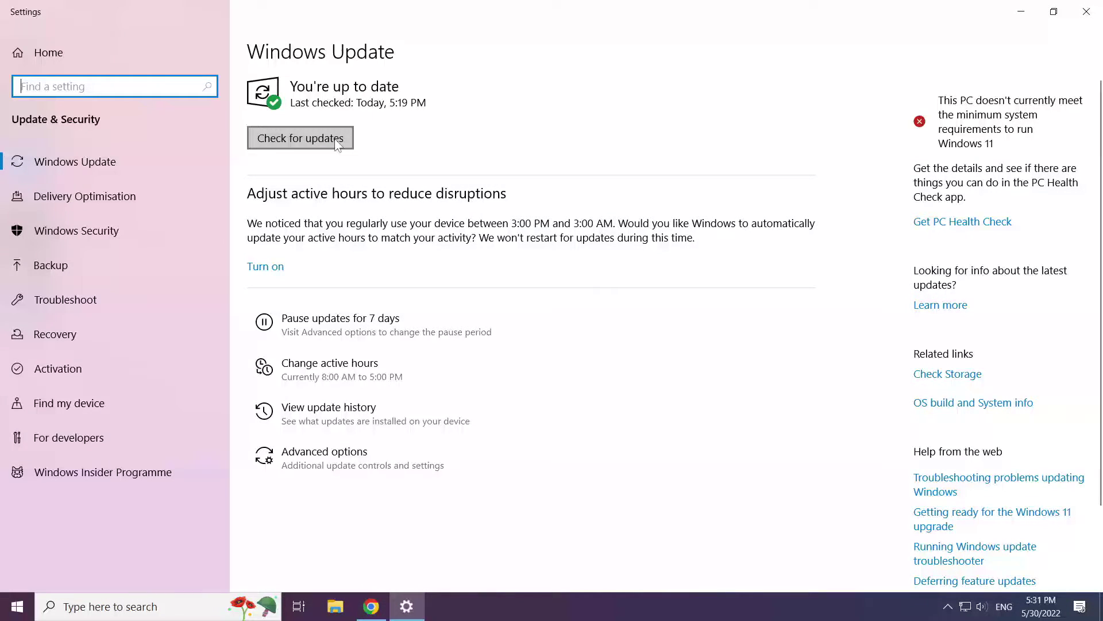
- Check for updates, confirm "You're up to date", and close Settings
{"action": "left_click", "coordinate": [302, 140]}
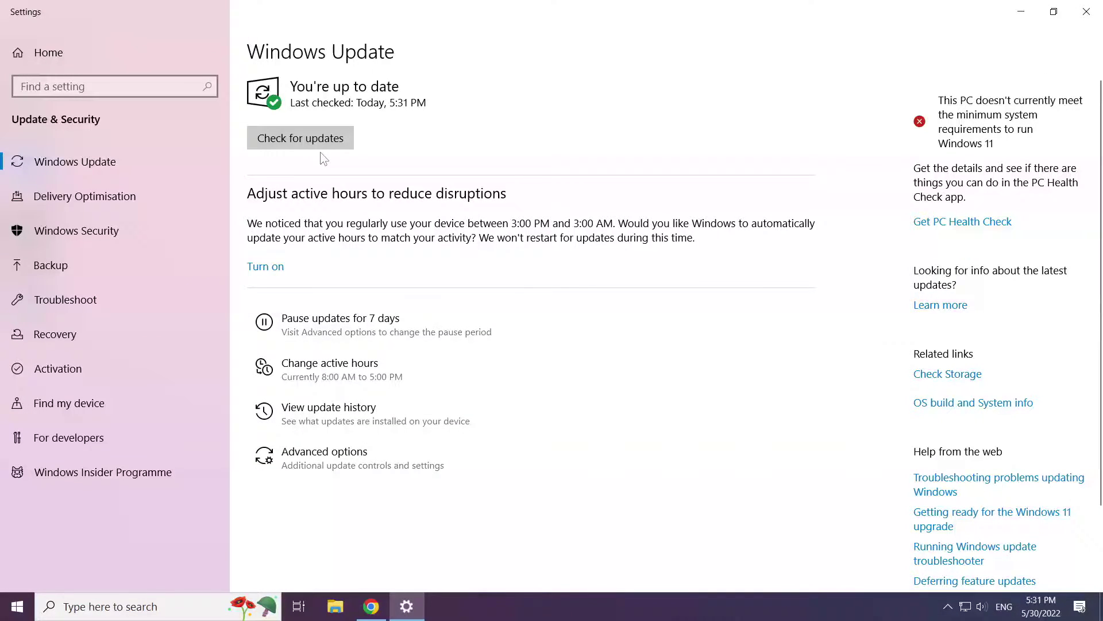
{"action": "left_click", "coordinate": [1088, 13]}
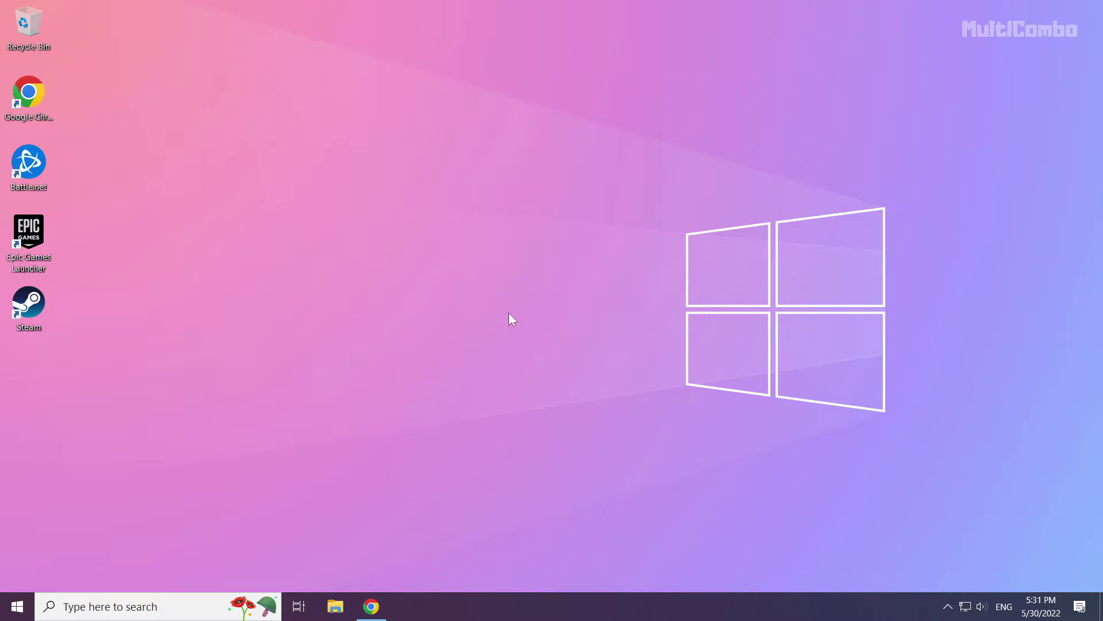
- Download the DirectX End-User Runtime Web Installer in Chrome and run dxwebsetup (1).exe
{"action": "left_click", "coordinate": [376, 613]}
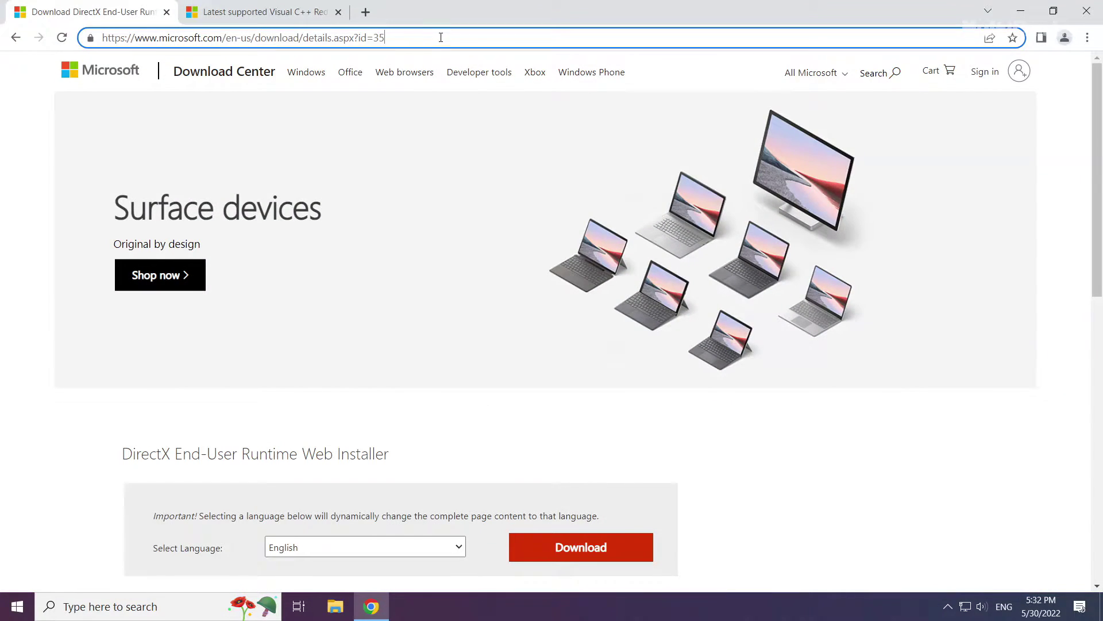
{"action": "left_click_drag", "start_coordinate": [441, 38], "coordinate": [464, 35]}
{"action": "left_click", "coordinate": [454, 415]}
{"action": "scroll", "coordinate": [440, 413], "scroll_direction": "down", "scroll_amount": 1}
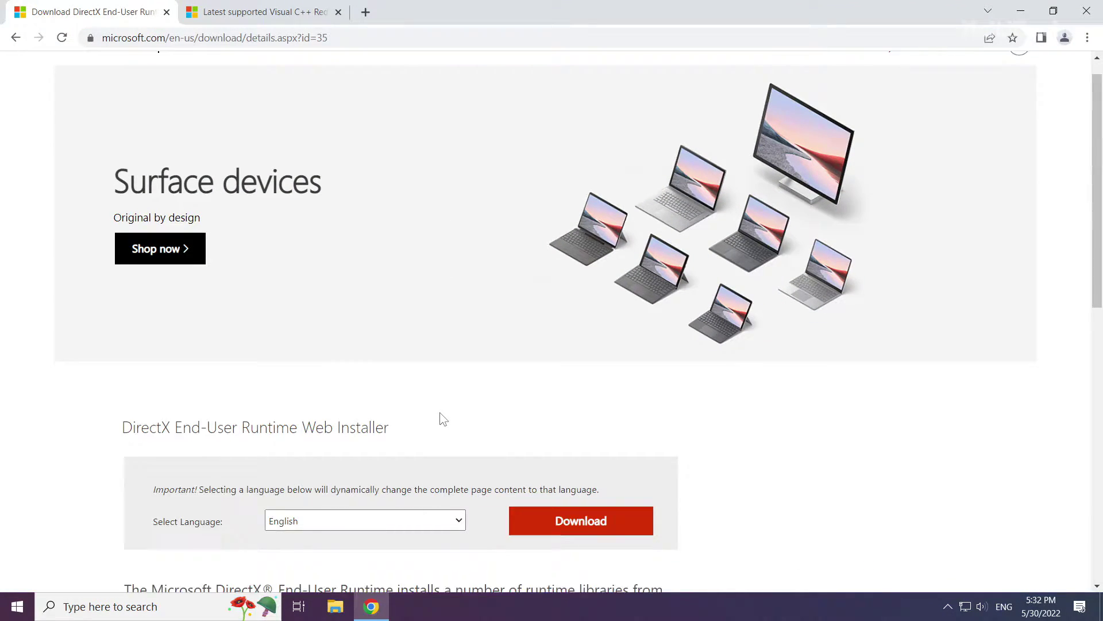
{"action": "scroll", "coordinate": [439, 413], "scroll_direction": "down", "scroll_amount": 2}
{"action": "left_click_drag", "start_coordinate": [401, 310], "coordinate": [108, 308]}
{"action": "left_click", "coordinate": [105, 306]}
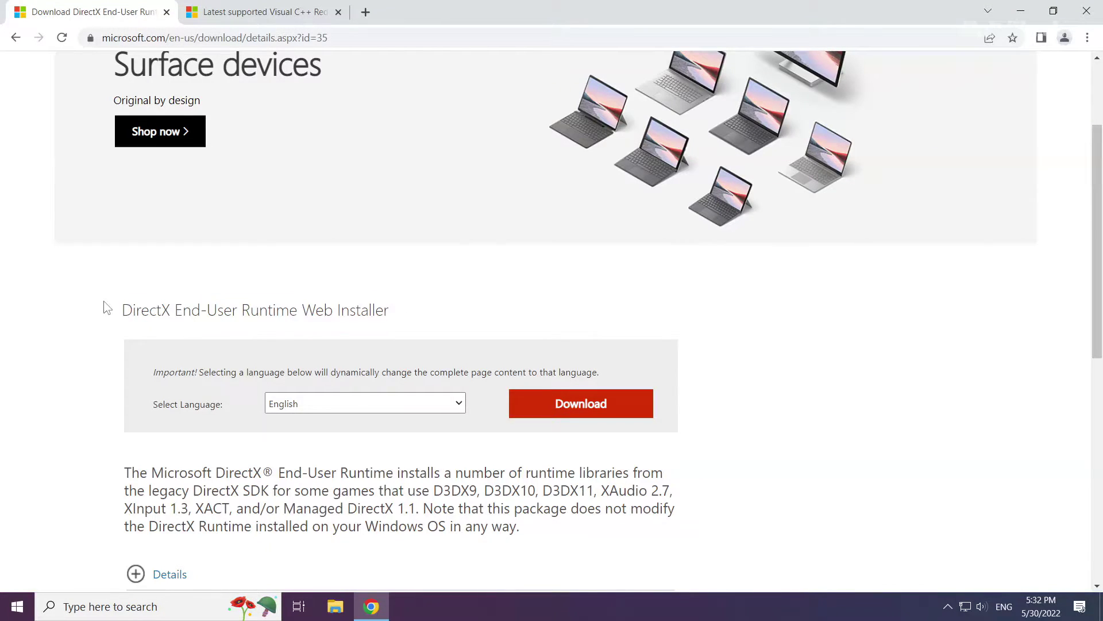
{"action": "left_click", "coordinate": [584, 413]}
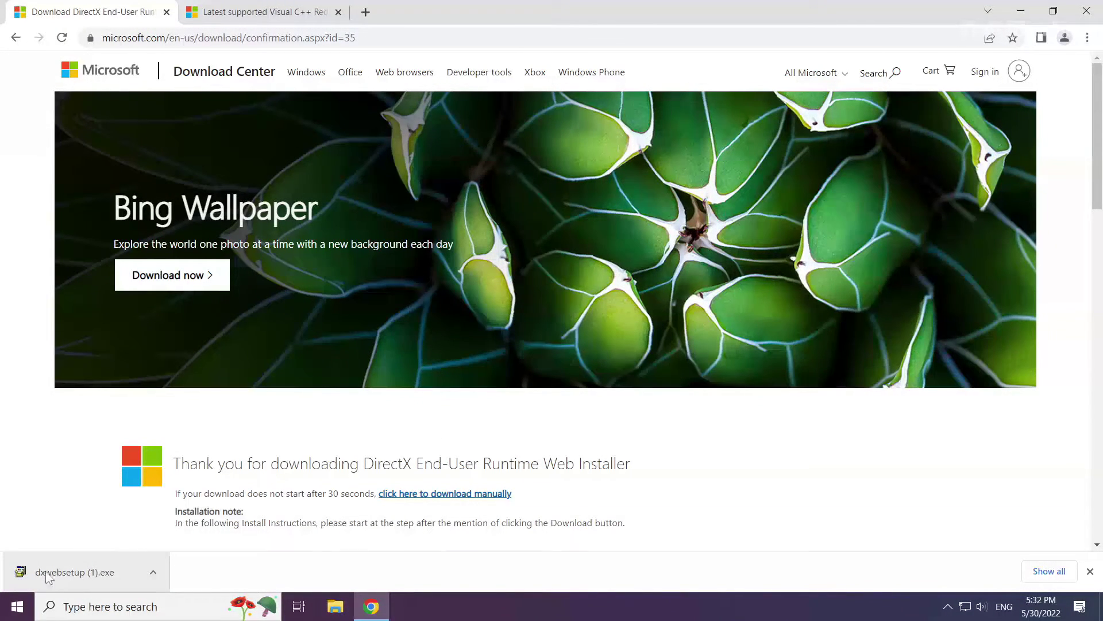
{"action": "left_click", "coordinate": [75, 569]}
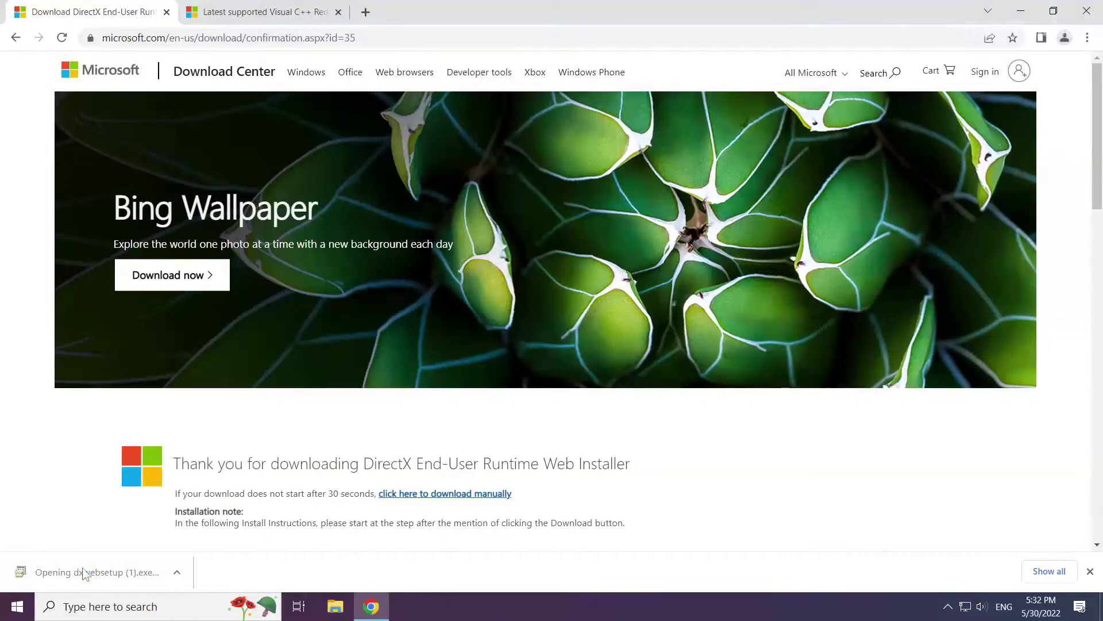
- Run DirectX Setup, accepting the licence and declining the Bing Bar, then click Finish
{"action": "left_click_drag", "start_coordinate": [224, 58], "coordinate": [540, 190]}
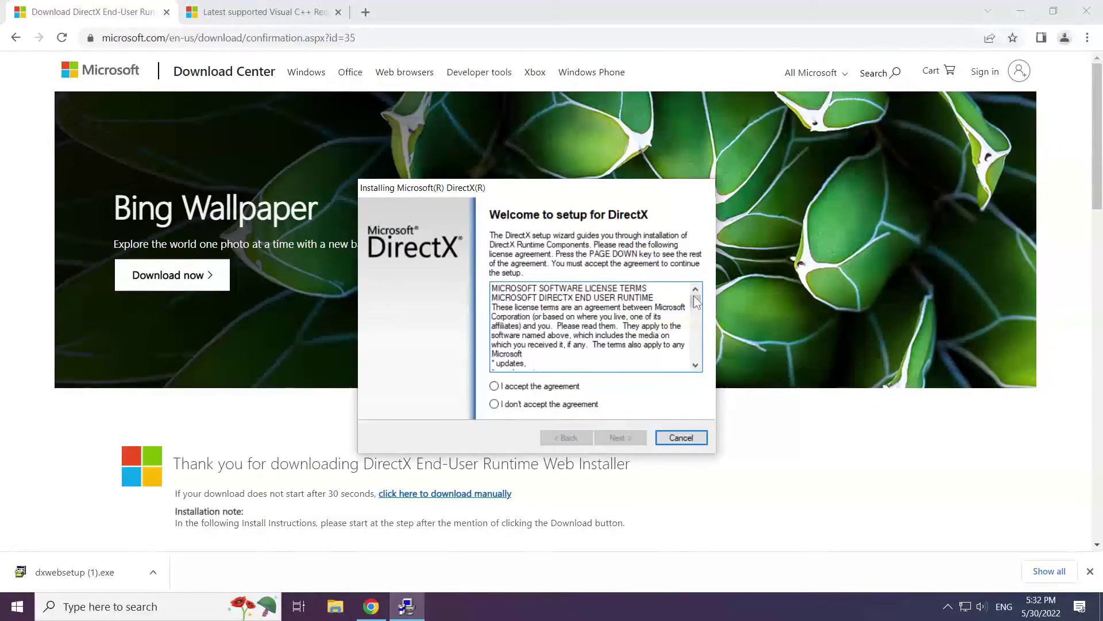
{"action": "left_click_drag", "start_coordinate": [697, 301], "coordinate": [695, 353]}
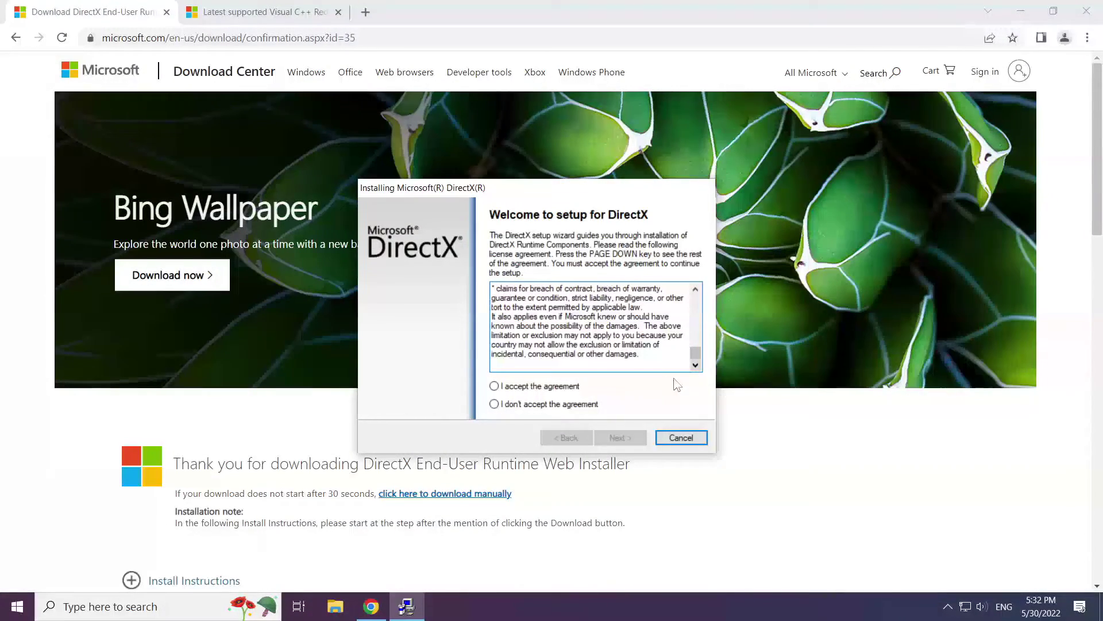
{"action": "left_click", "coordinate": [494, 386]}
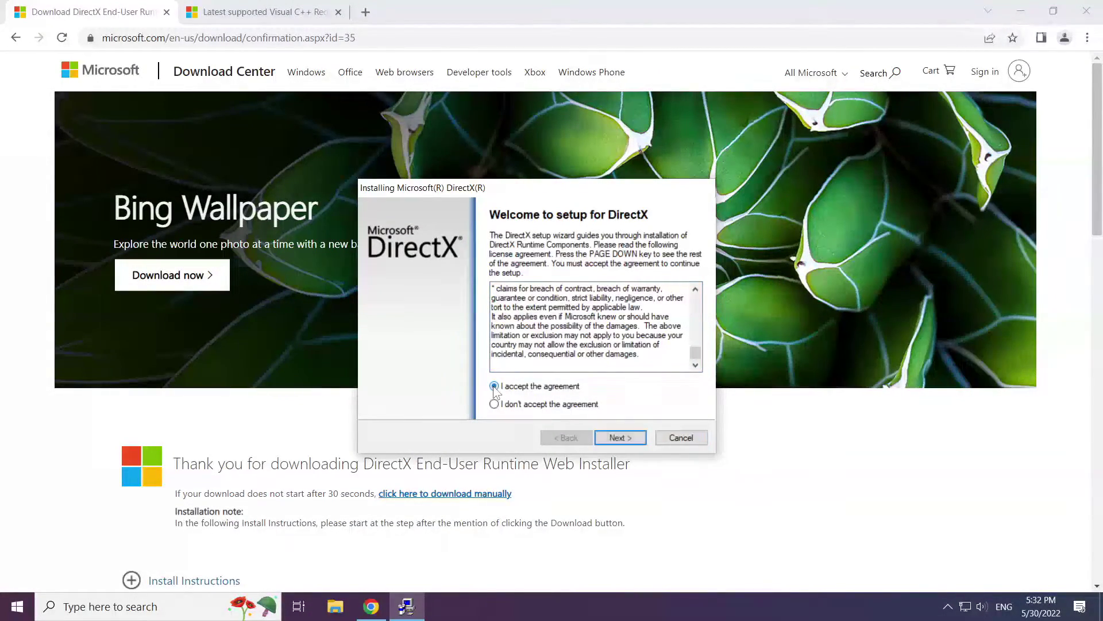
{"action": "left_click", "coordinate": [618, 438]}
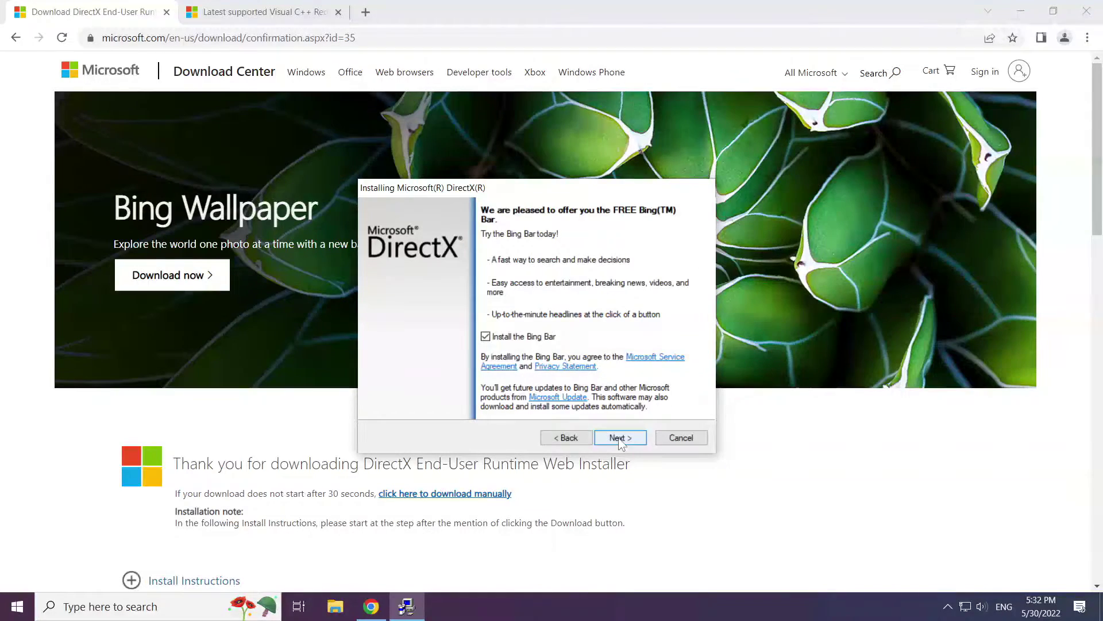
{"action": "left_click", "coordinate": [485, 337]}
{"action": "left_click", "coordinate": [618, 438]}
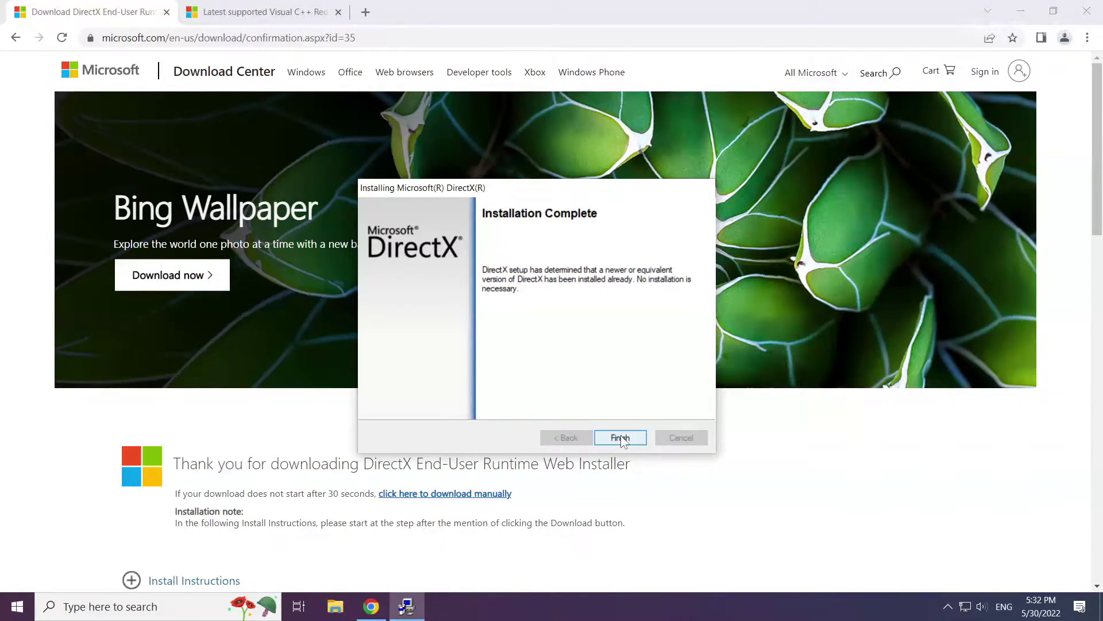
{"action": "left_click", "coordinate": [621, 437]}
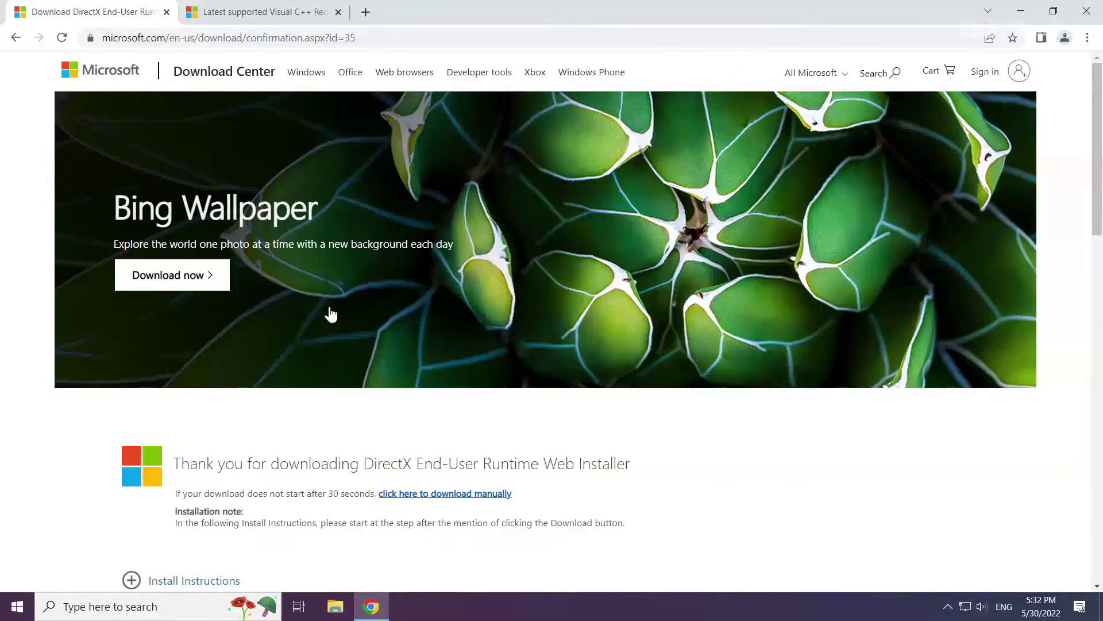
- Switch to the Visual C++ Redistributable page and locate the Visual Studio 2015–2022 section
{"action": "left_click", "coordinate": [166, 17]}
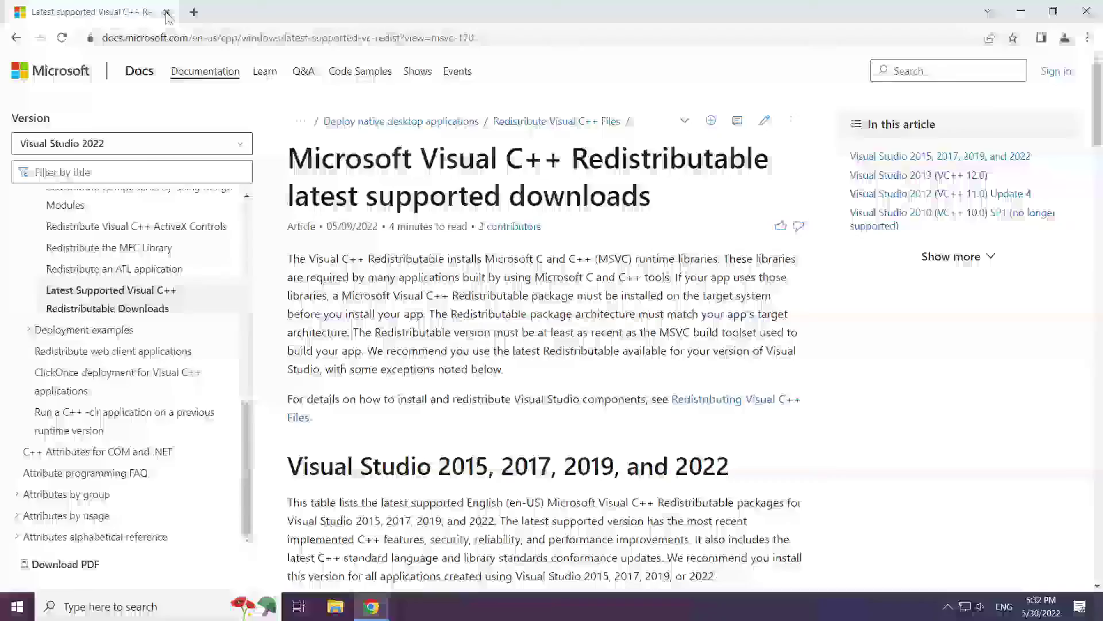
{"action": "left_click", "coordinate": [573, 37]}
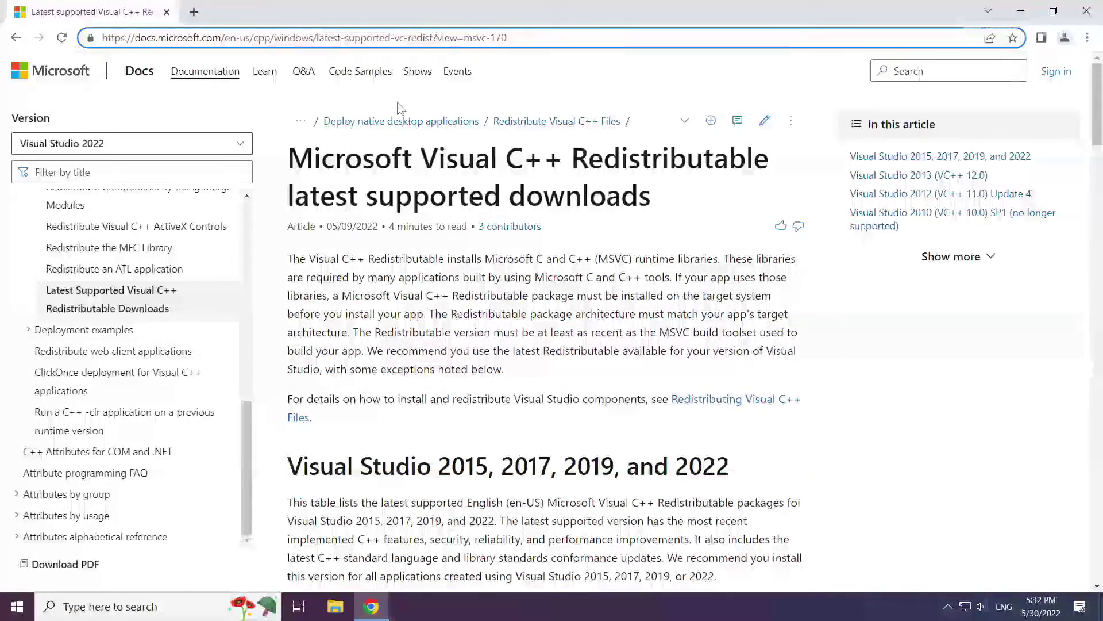
{"action": "left_click_drag", "start_coordinate": [287, 156], "coordinate": [562, 161]}
{"action": "left_click", "coordinate": [297, 431]}
{"action": "left_click_drag", "start_coordinate": [287, 466], "coordinate": [751, 466]}
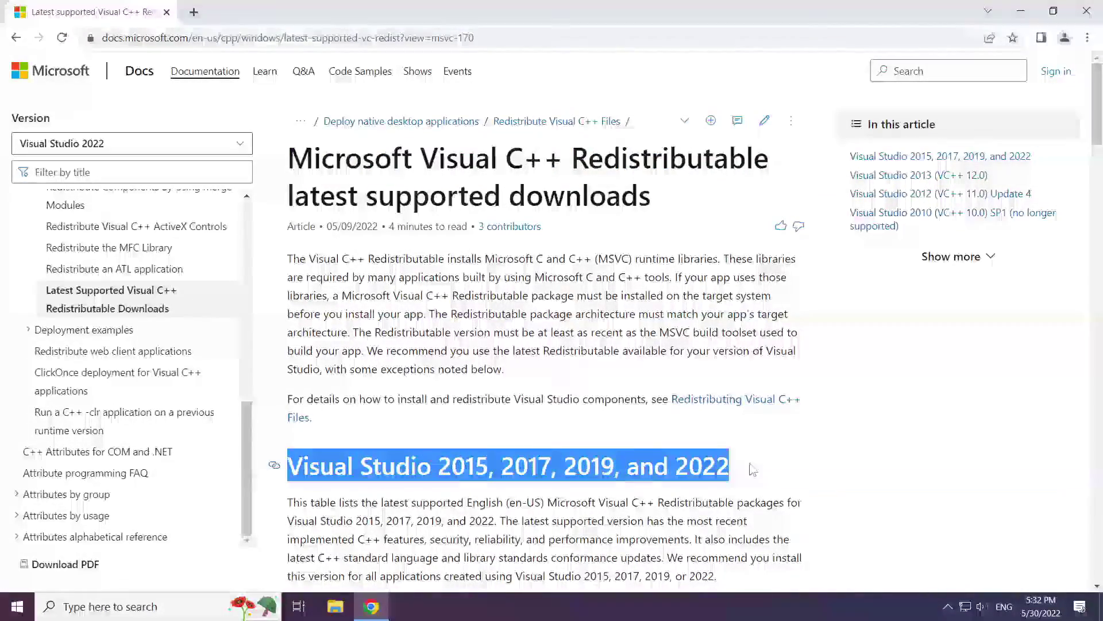
{"action": "left_click", "coordinate": [555, 453]}
- Download the ARM64 and X86 vc_redist installers from the links table
{"action": "scroll", "coordinate": [553, 449], "scroll_direction": "down", "scroll_amount": 4}
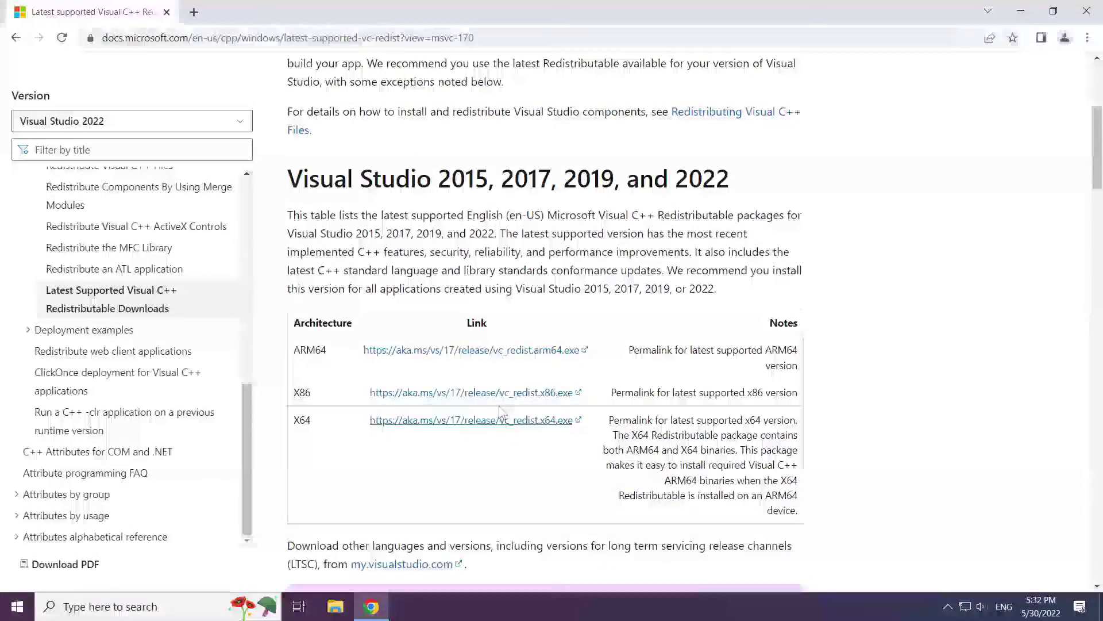
{"action": "left_click_drag", "start_coordinate": [294, 346], "coordinate": [580, 421]}
{"action": "left_click", "coordinate": [435, 355]}
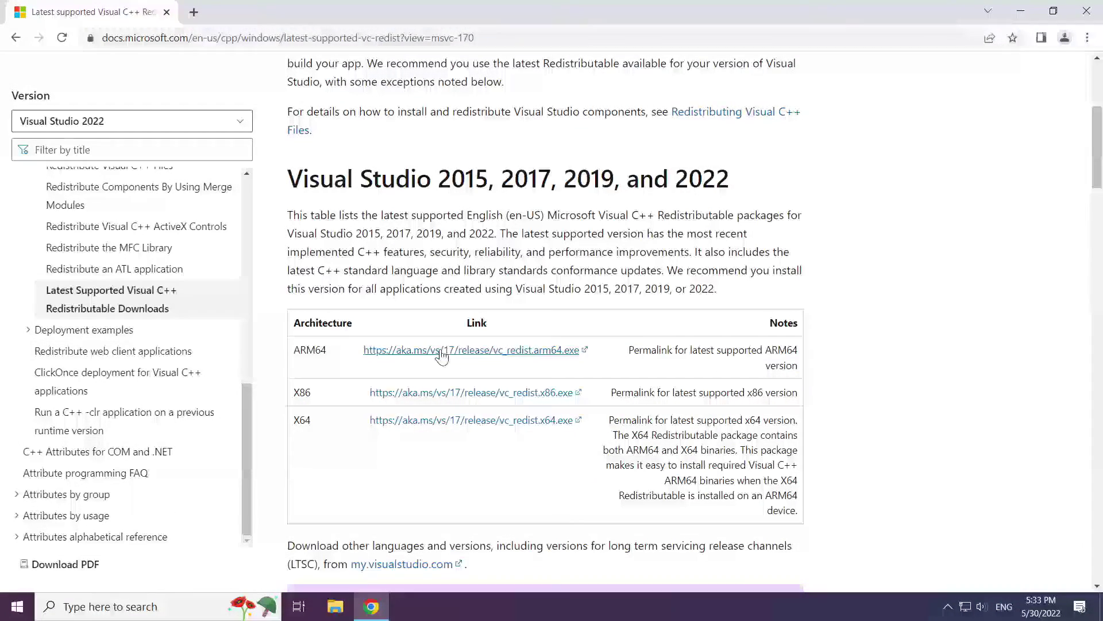
{"action": "left_click", "coordinate": [441, 352]}
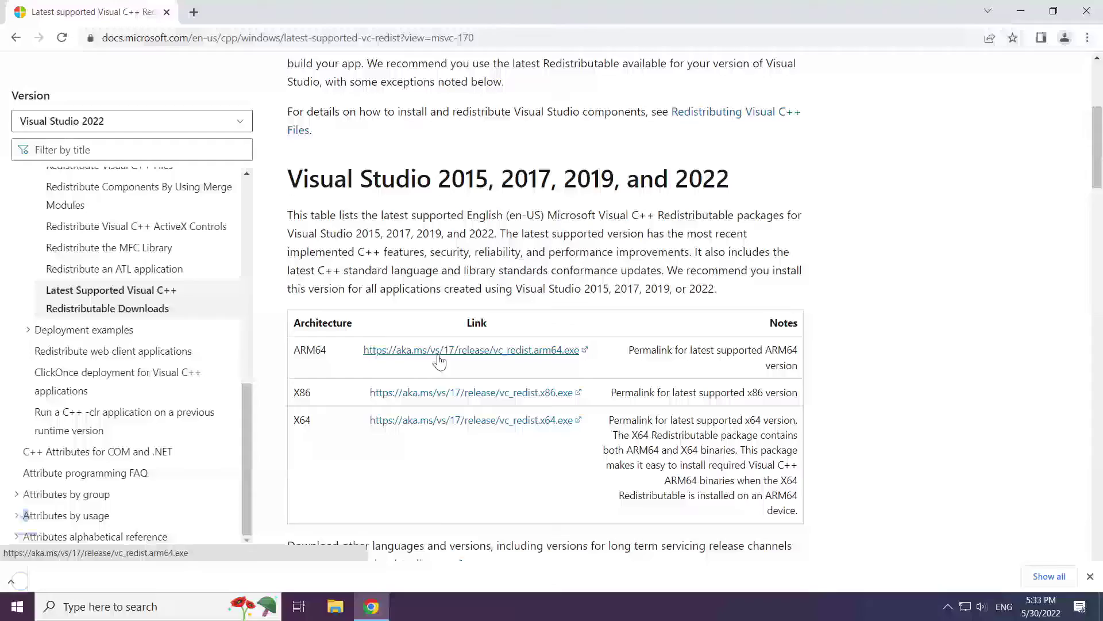
{"action": "left_click", "coordinate": [443, 394]}
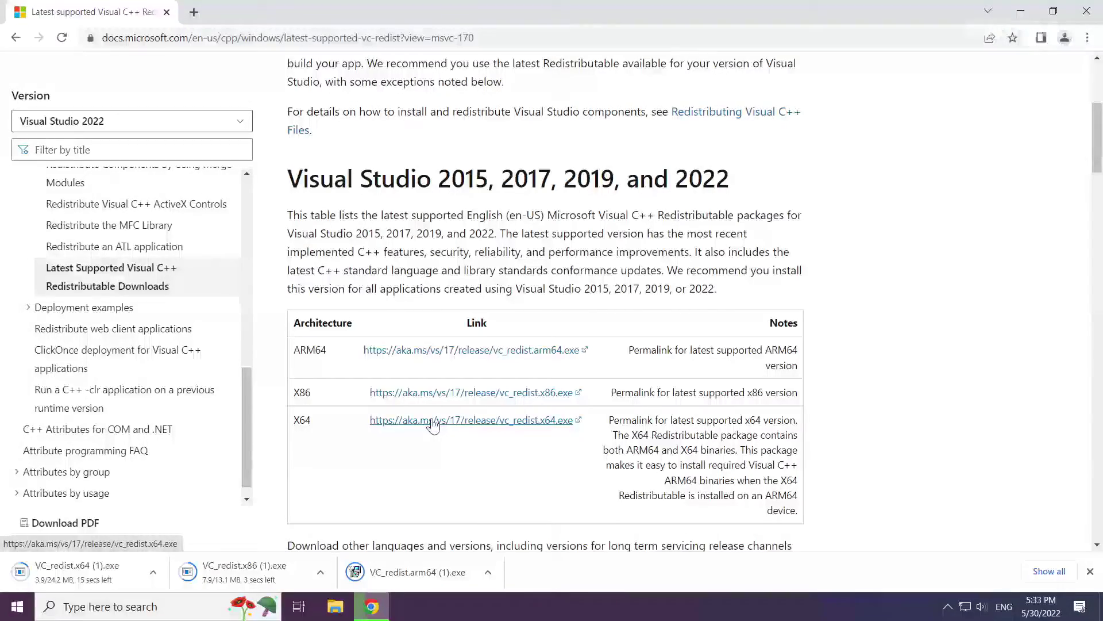
- Run VC_redist.arm64, accept its licence terms, and start the install
{"action": "left_click", "coordinate": [427, 574]}
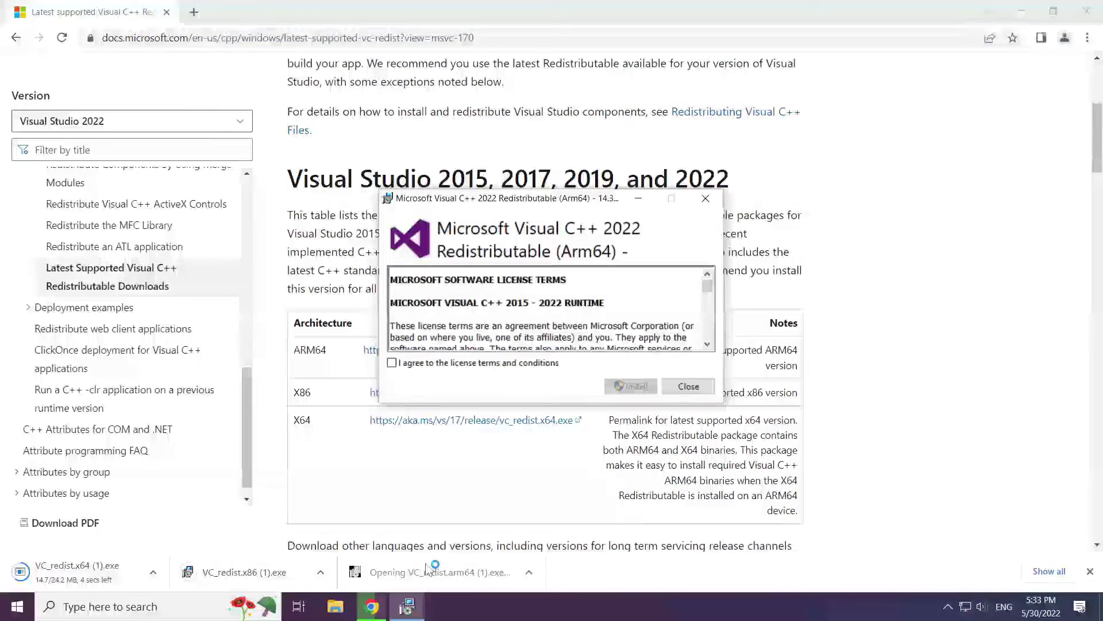
{"action": "left_click_drag", "start_coordinate": [706, 279], "coordinate": [709, 332]}
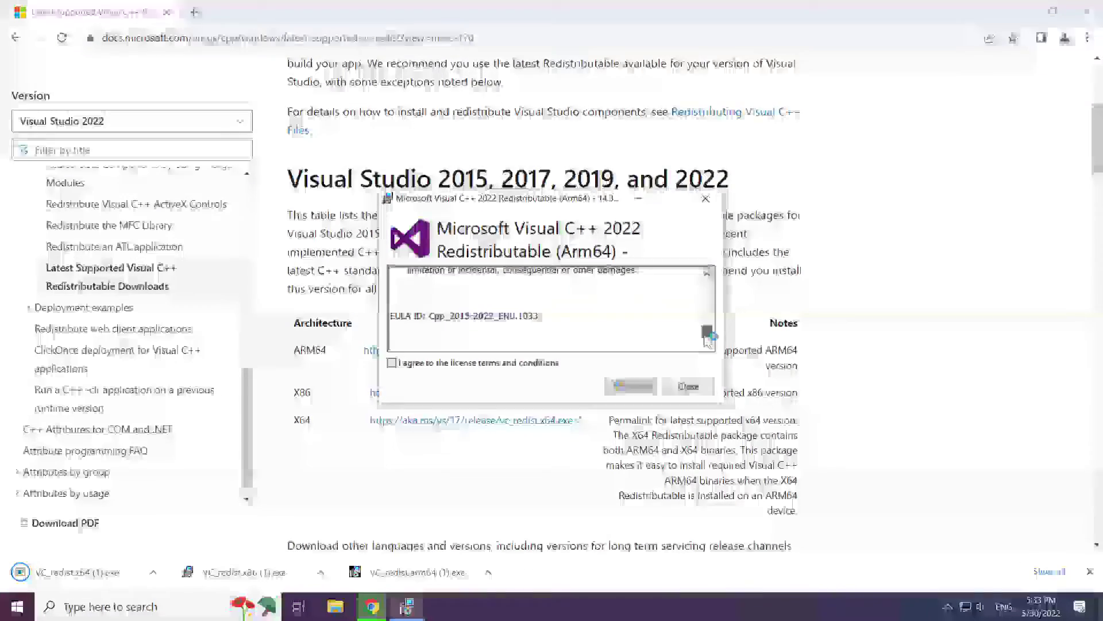
{"action": "left_click", "coordinate": [392, 363]}
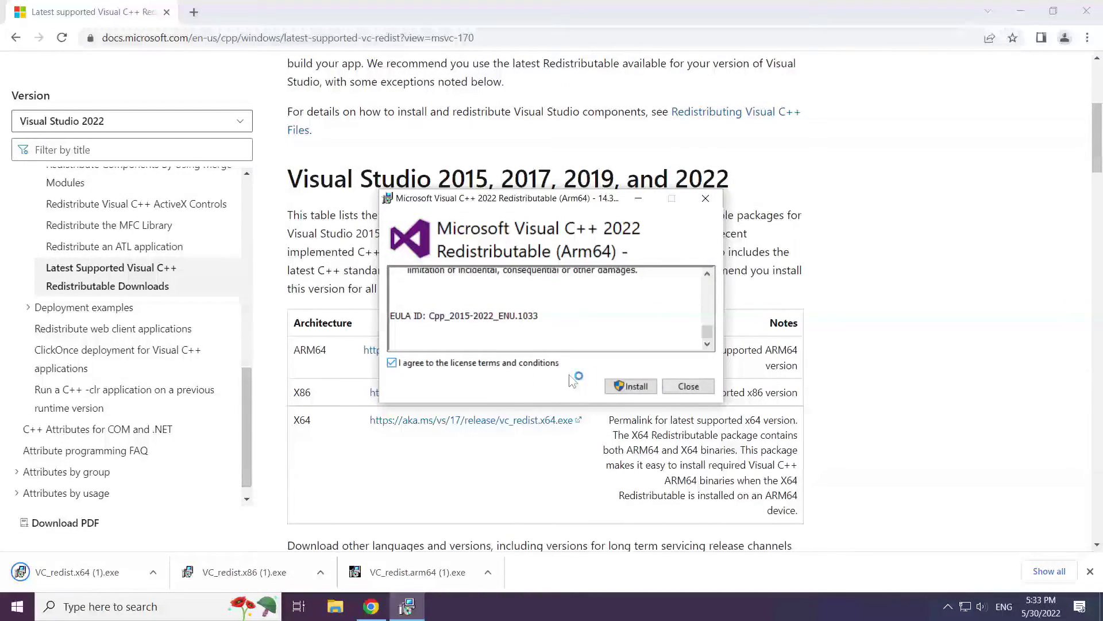
{"action": "left_click", "coordinate": [629, 389]}
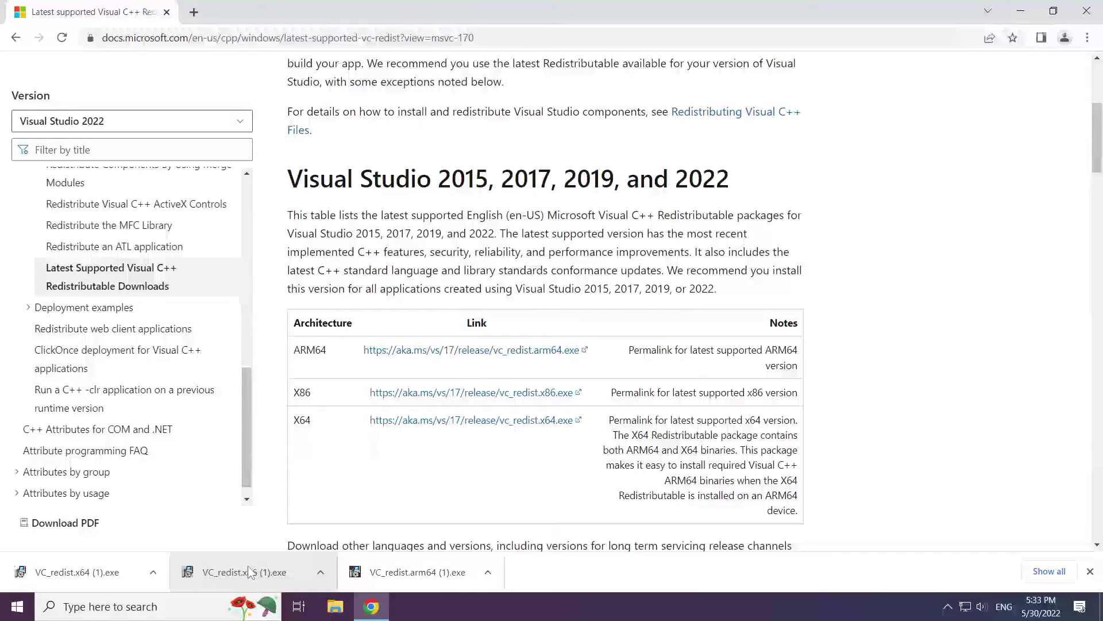
- Install VC_redist.x86 with licence accepted, then close the success message without restarting
{"action": "left_click", "coordinate": [287, 572]}
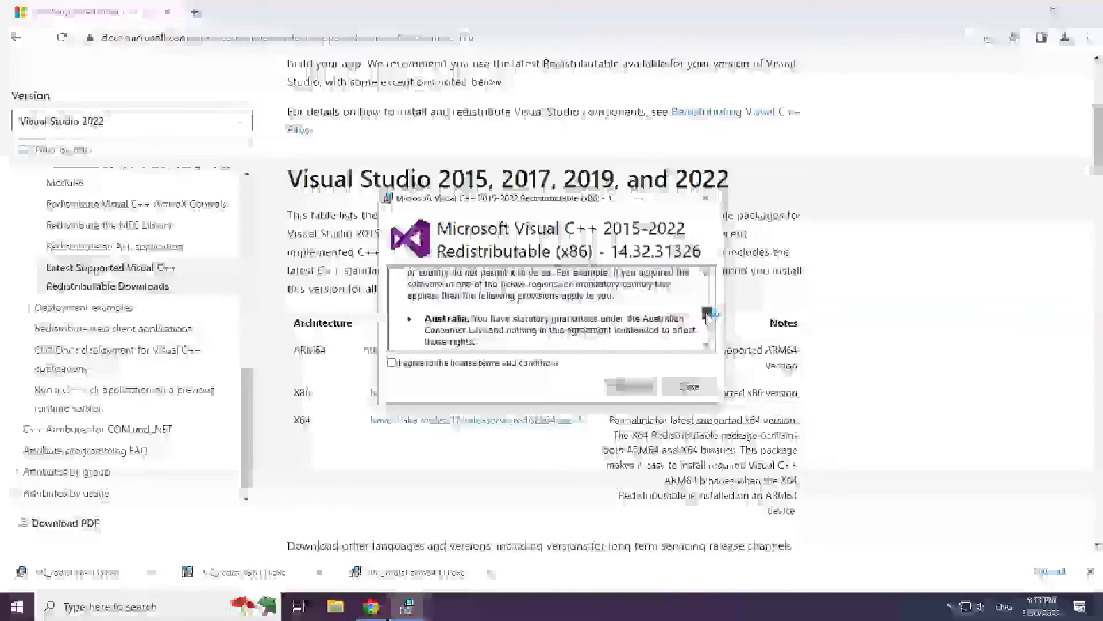
{"action": "left_click_drag", "start_coordinate": [708, 314], "coordinate": [708, 331]}
{"action": "left_click", "coordinate": [392, 362]}
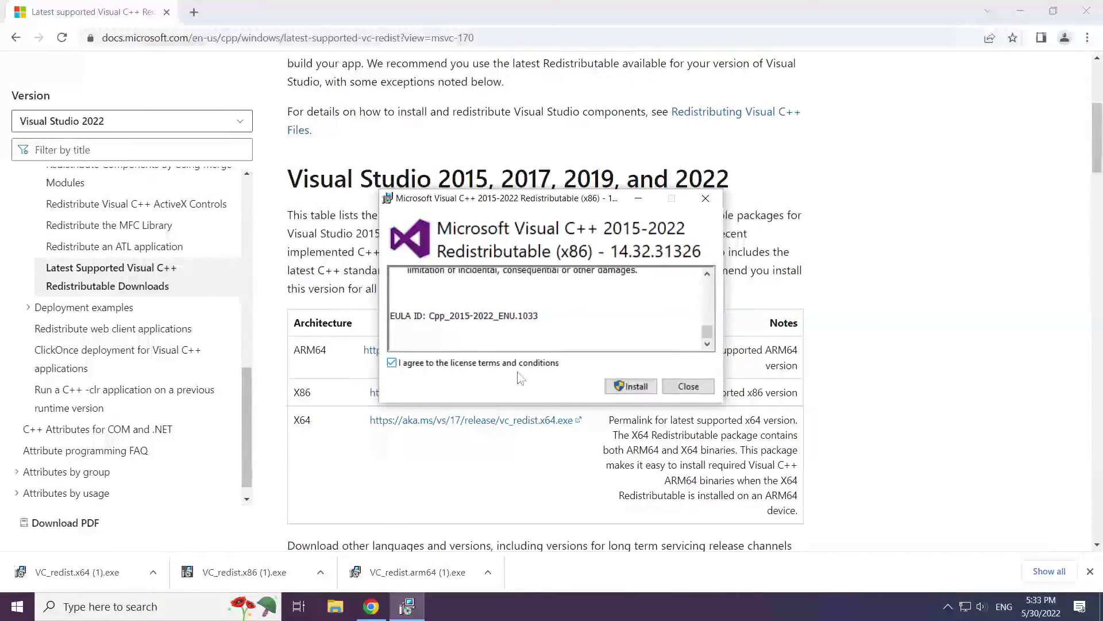
{"action": "left_click", "coordinate": [631, 386]}
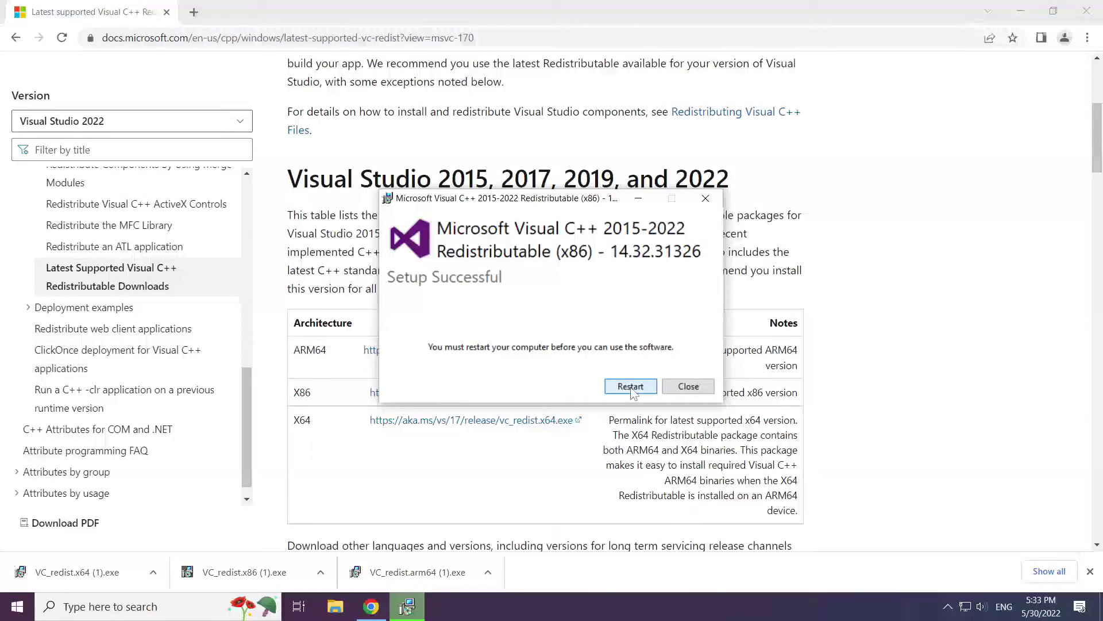
{"action": "left_click", "coordinate": [673, 391]}
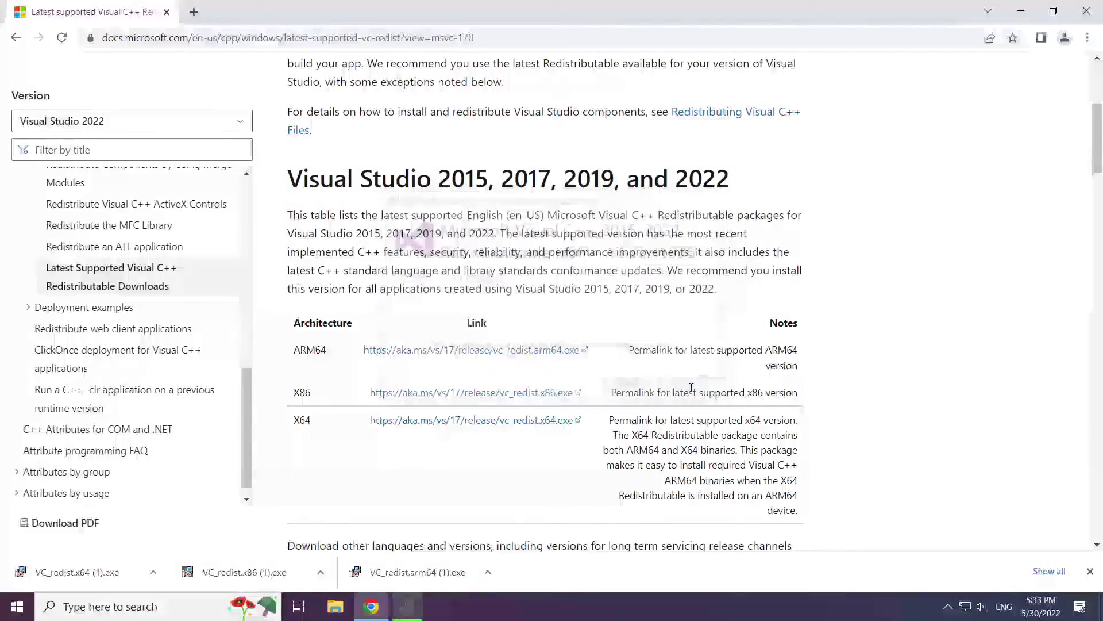
- Install the x64 Visual C++ 2015–2022 Redistributable (14.32.31326) after accepting its license, then close Chrome
{"action": "left_click", "coordinate": [86, 574]}
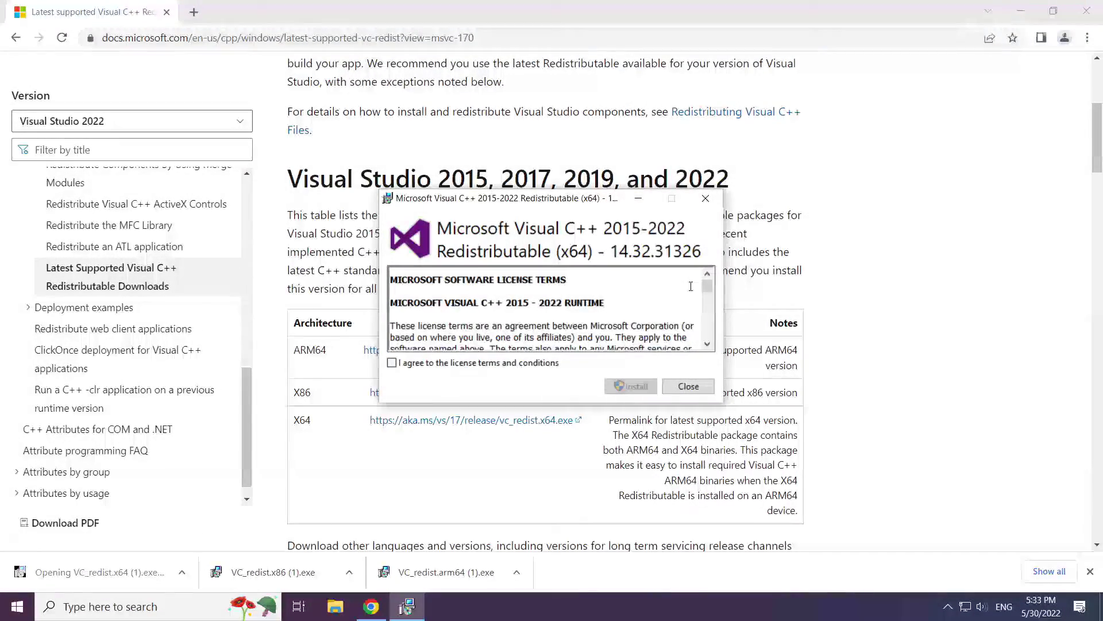
{"action": "left_click_drag", "start_coordinate": [707, 286], "coordinate": [708, 348]}
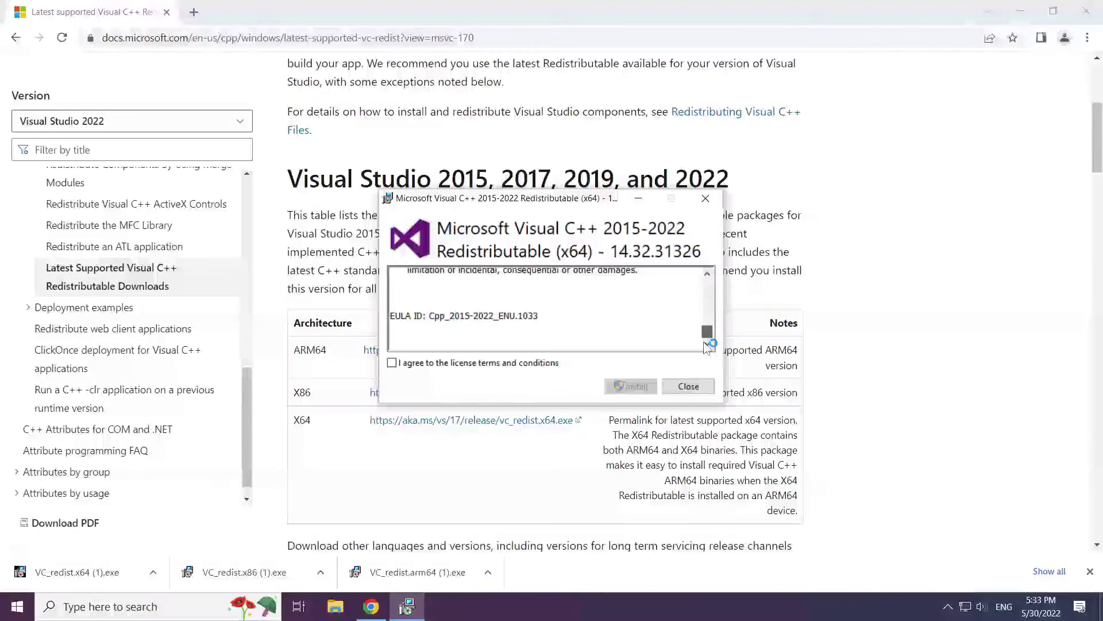
{"action": "left_click", "coordinate": [392, 363]}
{"action": "left_click", "coordinate": [636, 388]}
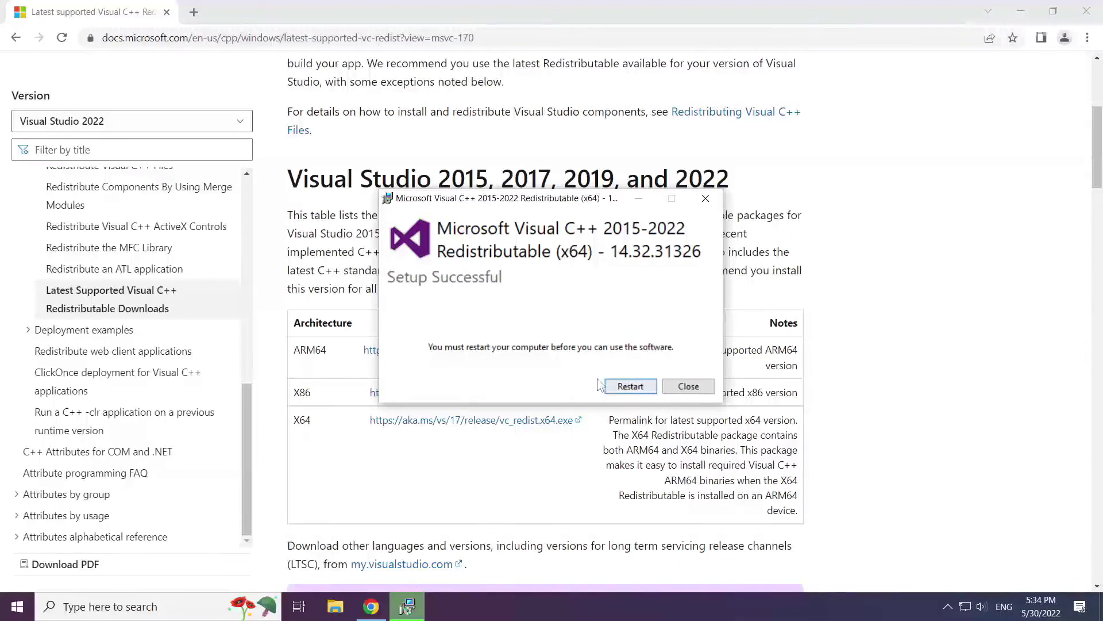
{"action": "left_click", "coordinate": [691, 386]}
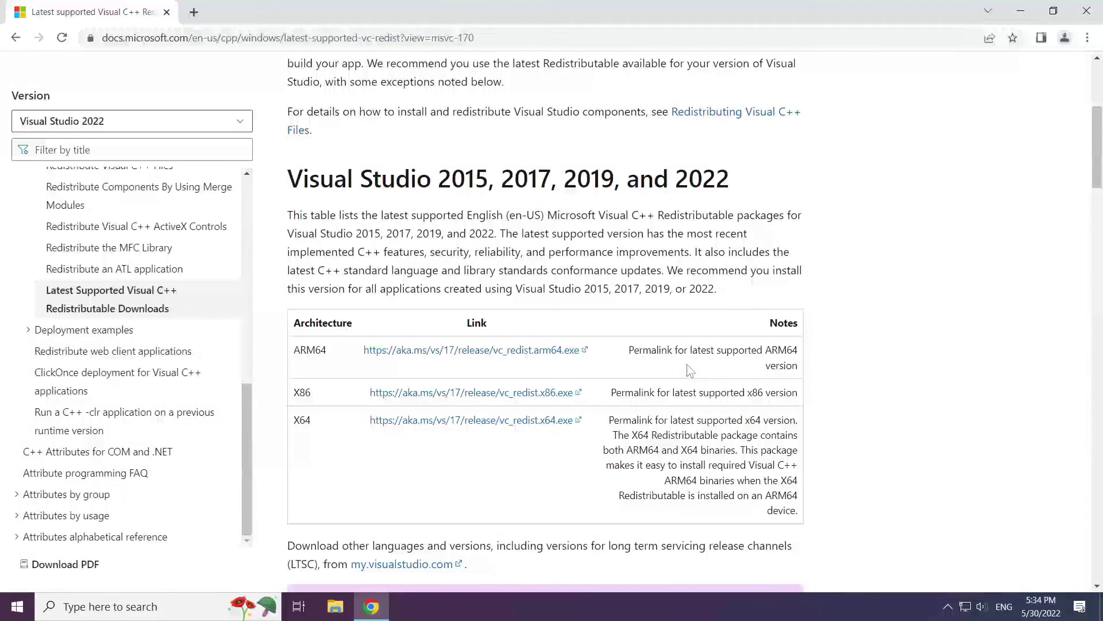
{"action": "left_click", "coordinate": [1087, 12]}
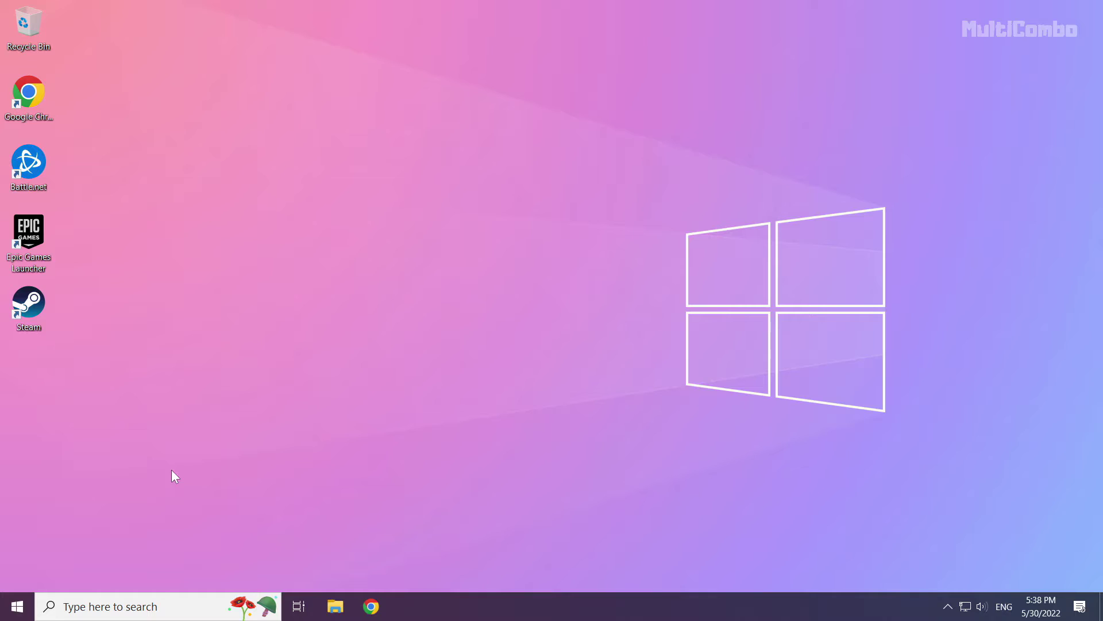
- Launch Task Manager from the Start button's Win+X quick menu
{"action": "right_click", "coordinate": [19, 614]}
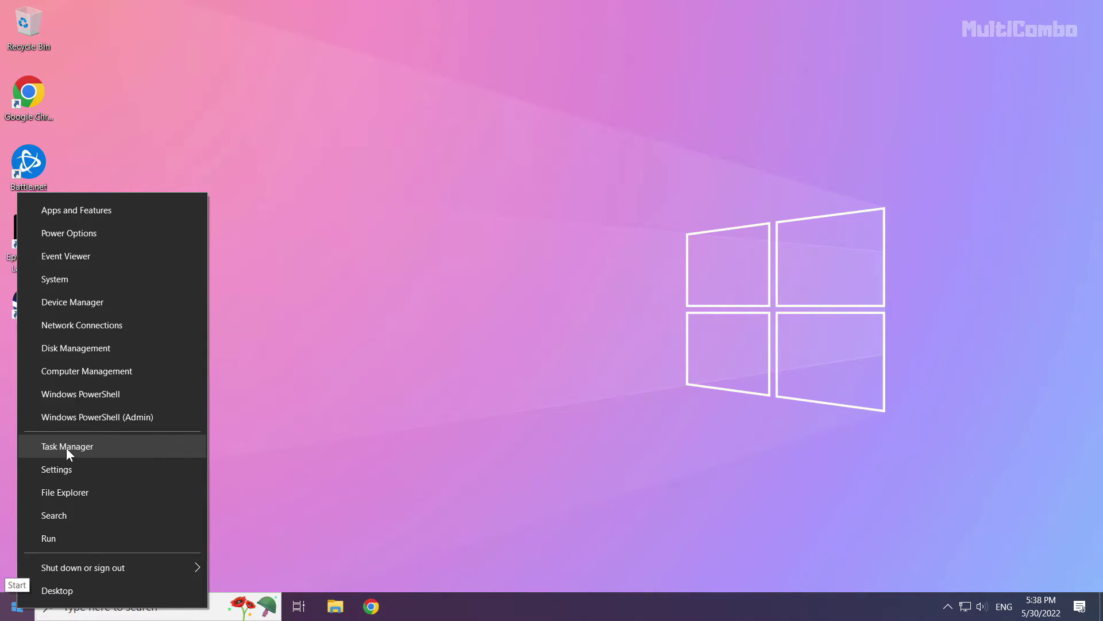
{"action": "left_click", "coordinate": [100, 448]}
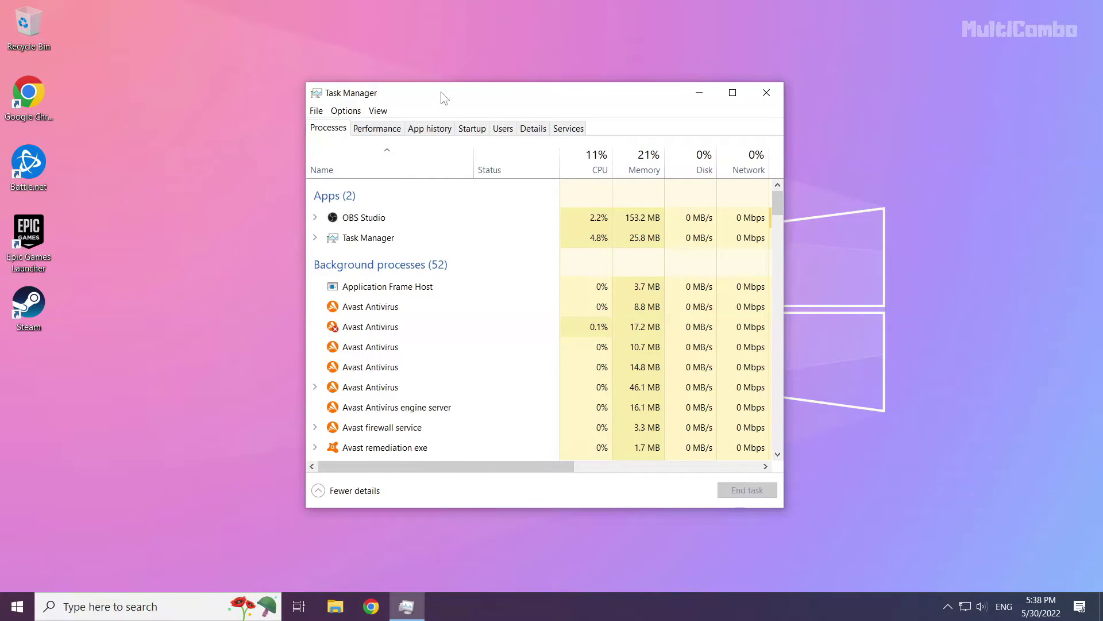
- On the Startup tab, disable Edge, Java Update Scheduler, Hamachi Client Application and Cortana, then close Task Manager
{"action": "left_click", "coordinate": [472, 129]}
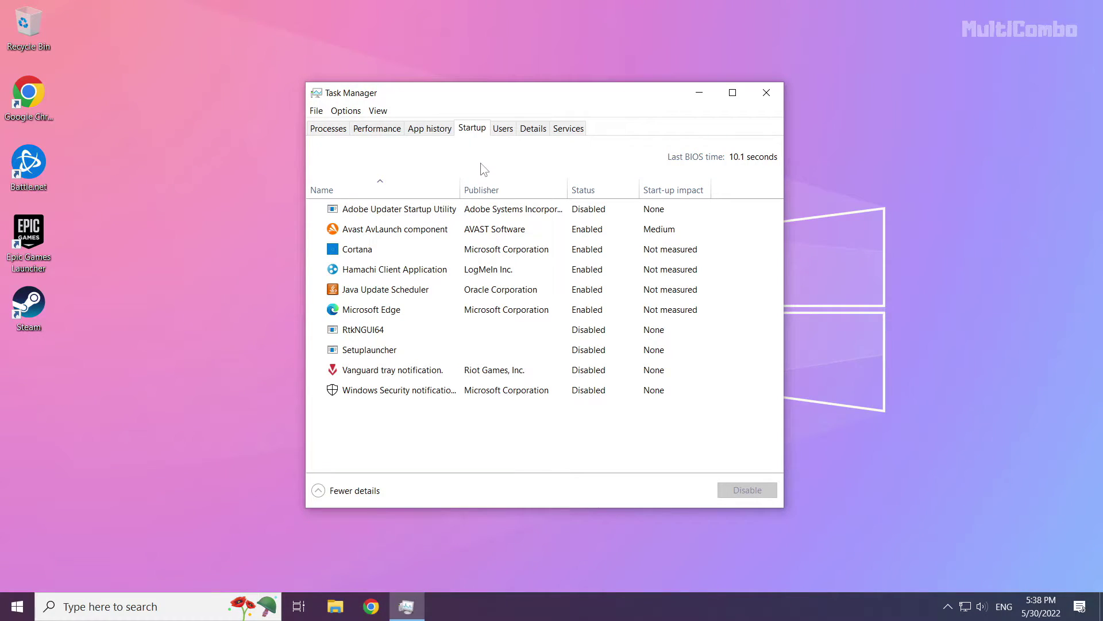
{"action": "left_click", "coordinate": [419, 309]}
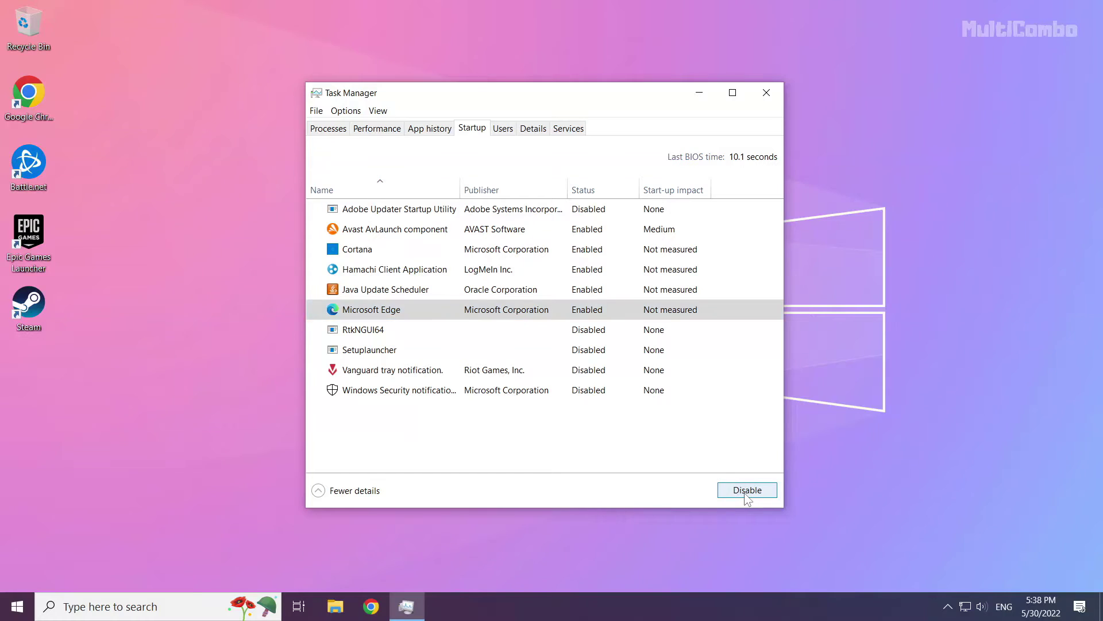
{"action": "left_click", "coordinate": [746, 490]}
{"action": "left_click", "coordinate": [440, 295]}
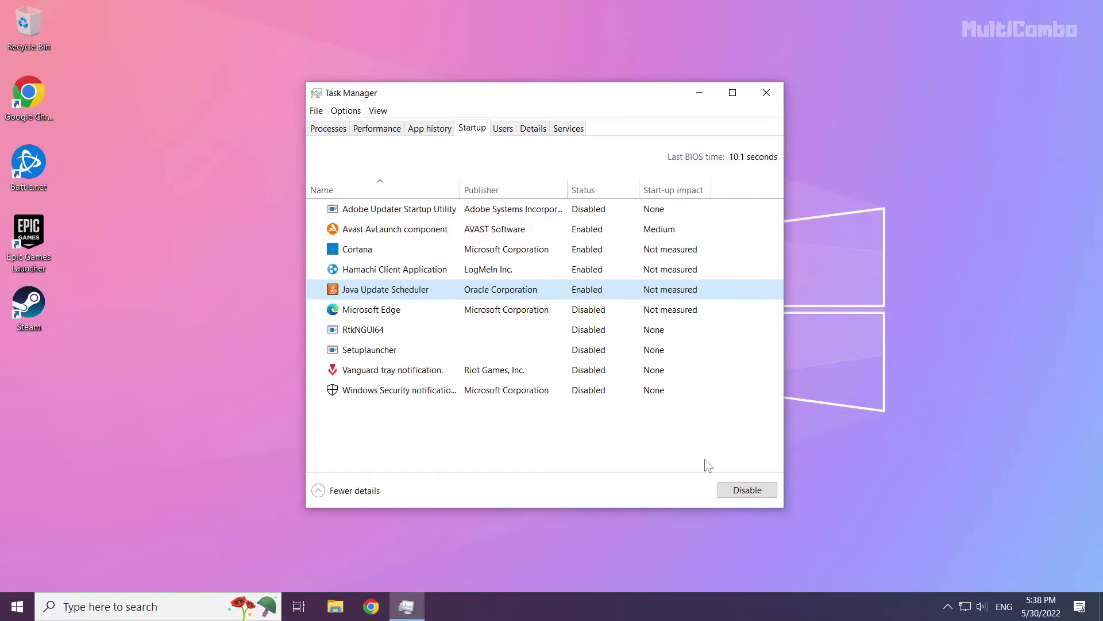
{"action": "left_click", "coordinate": [747, 489]}
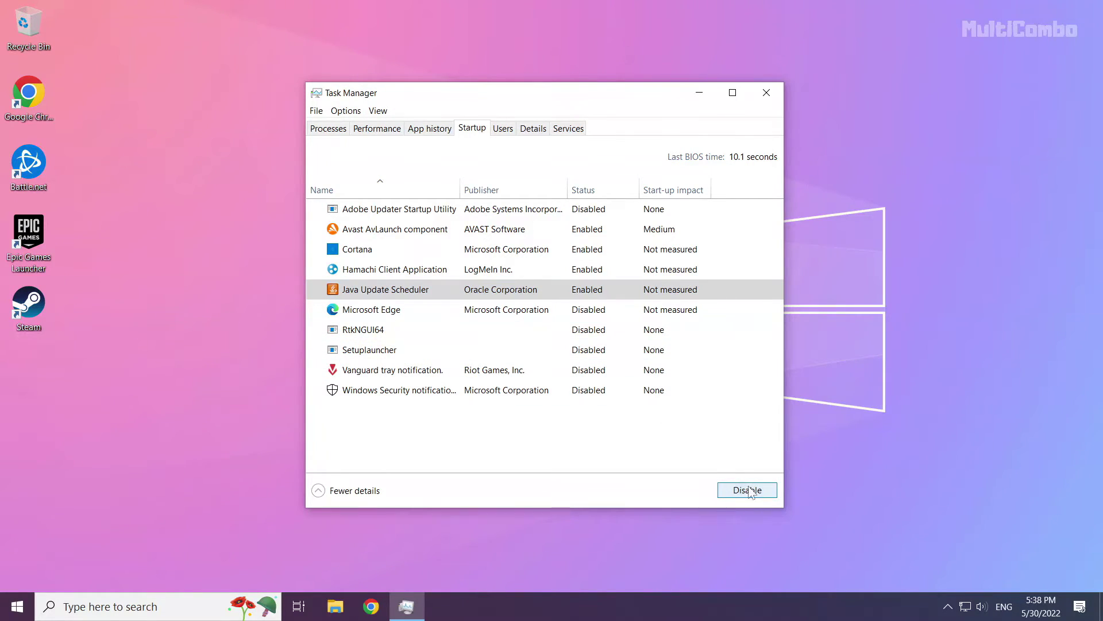
{"action": "left_click", "coordinate": [468, 275]}
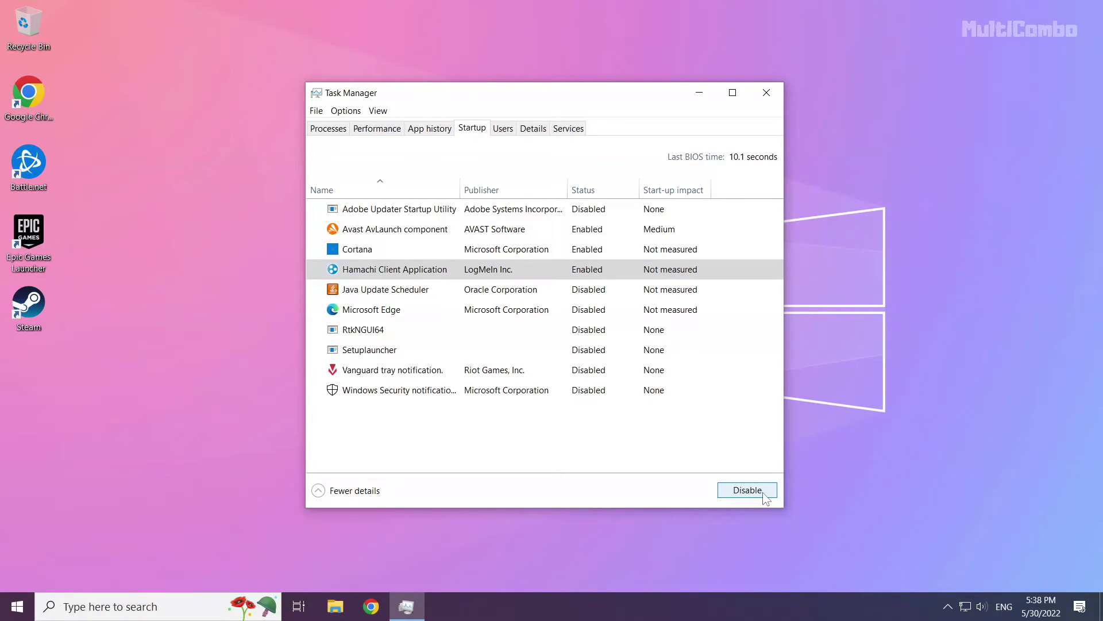
{"action": "left_click", "coordinate": [762, 490]}
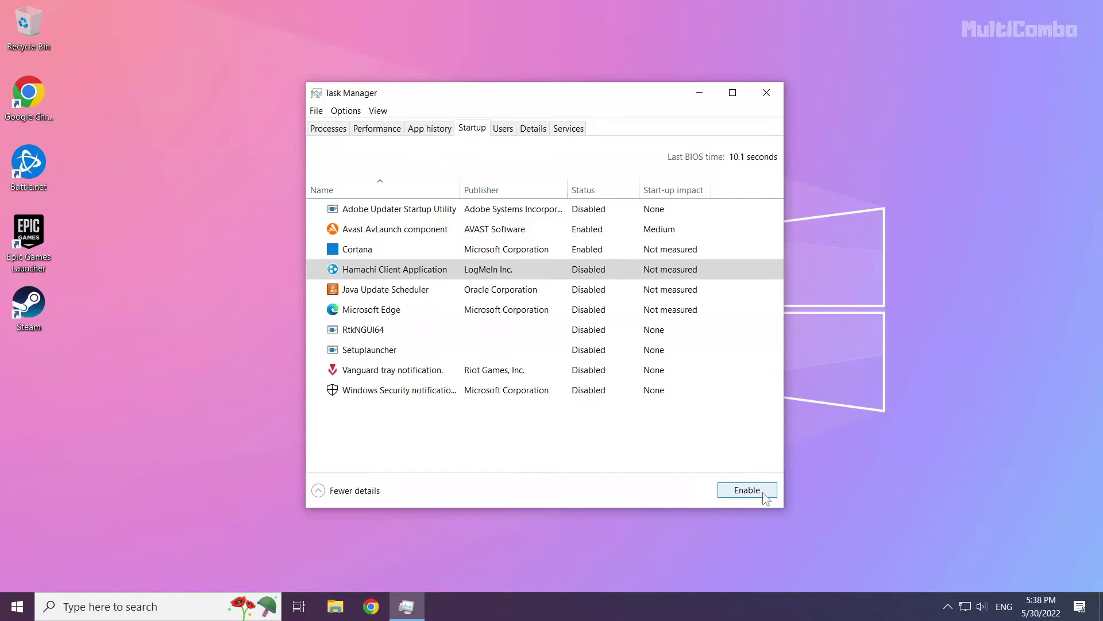
{"action": "left_click", "coordinate": [531, 253]}
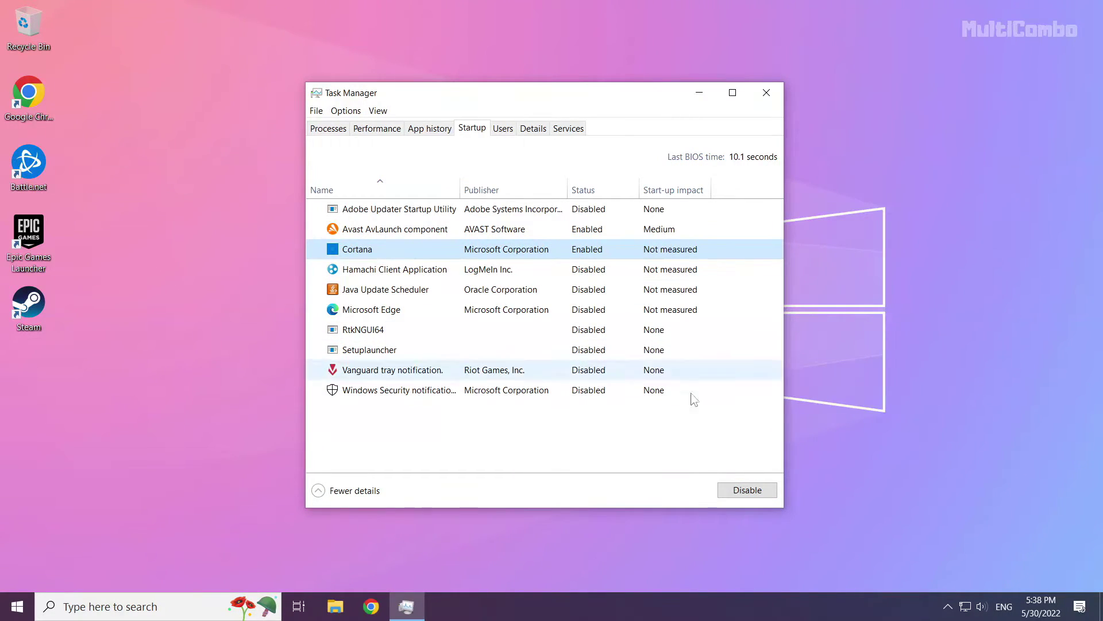
{"action": "left_click", "coordinate": [743, 492]}
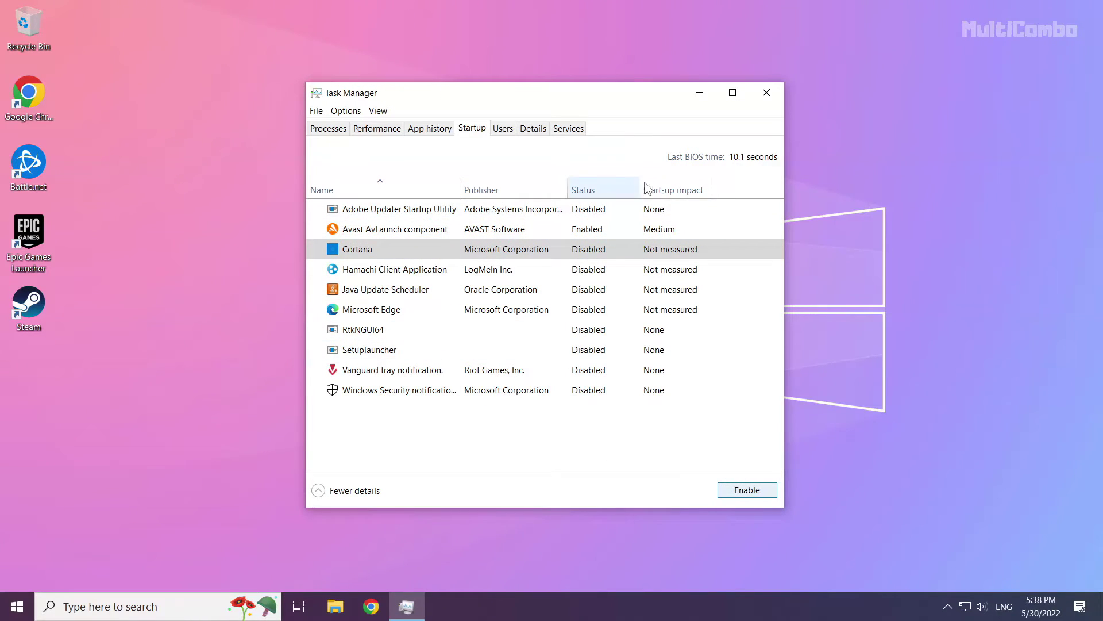
{"action": "left_click", "coordinate": [769, 97]}
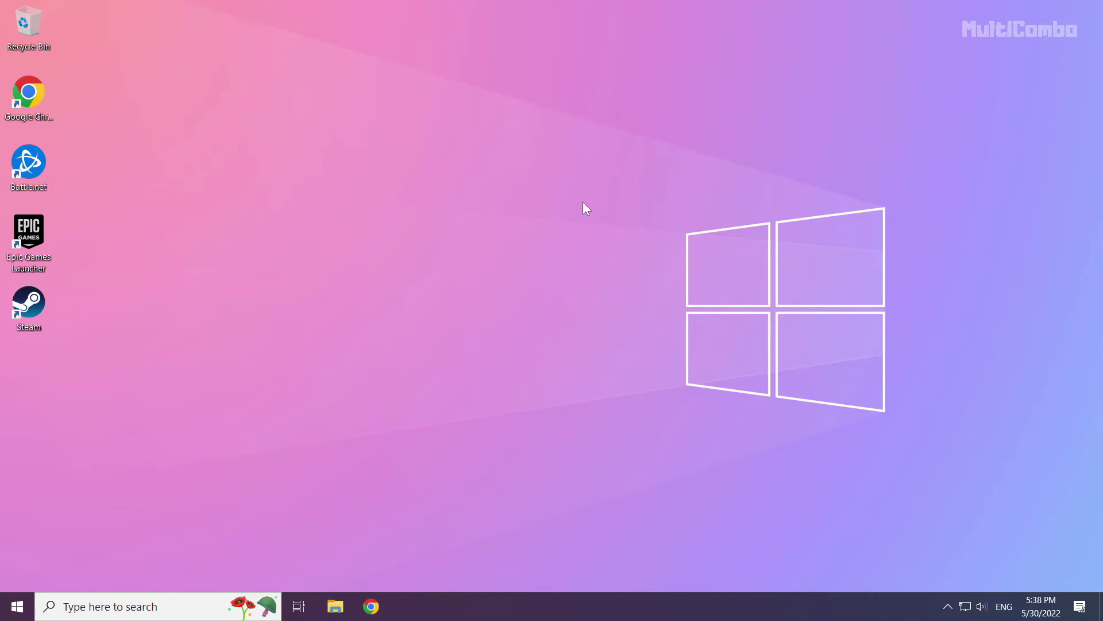
- Show the Start menu's power options: Sleep, Shut down and Restart
{"action": "left_click", "coordinate": [17, 607]}
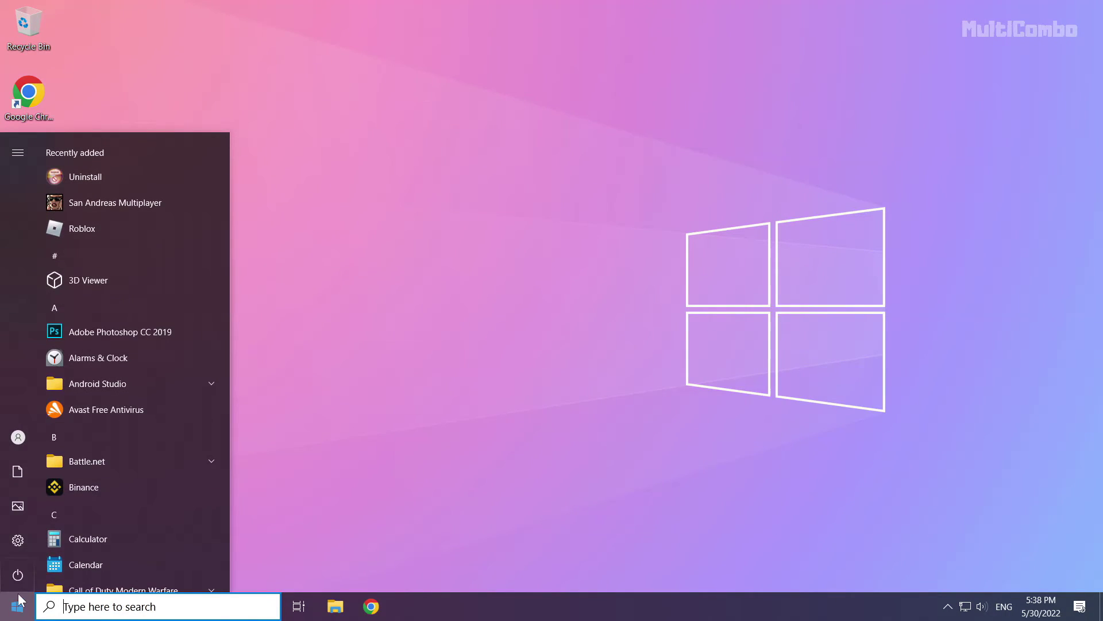
{"action": "left_click", "coordinate": [18, 577]}
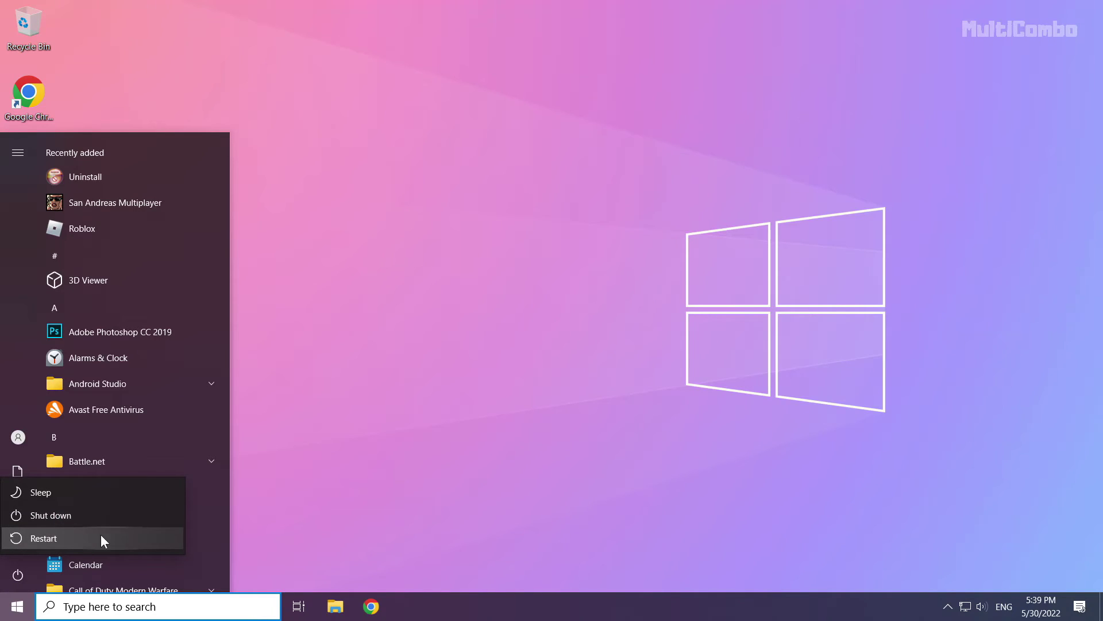